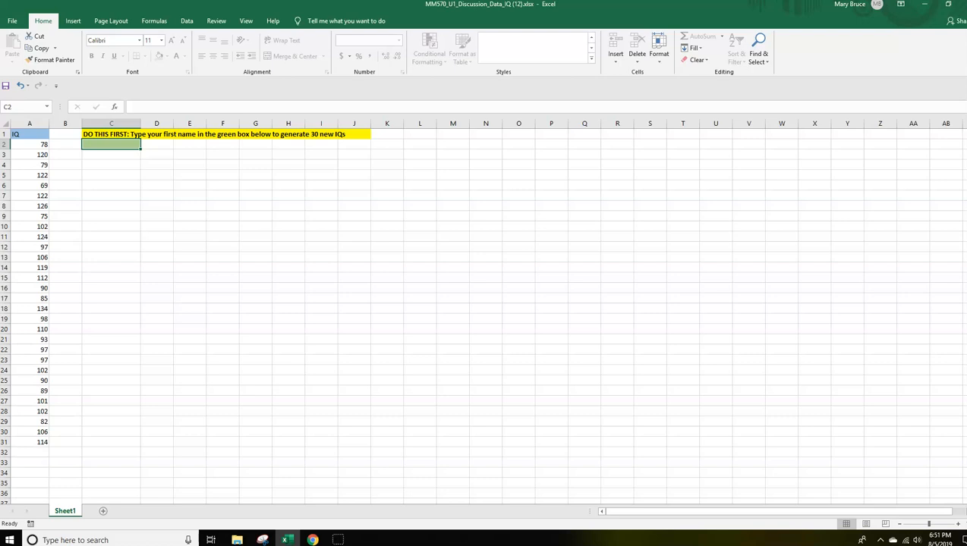
# Enter the first name in the green cell C2 to generate 30 new IQs.
pyautogui.click(117, 146)
pyautogui.write('mary')
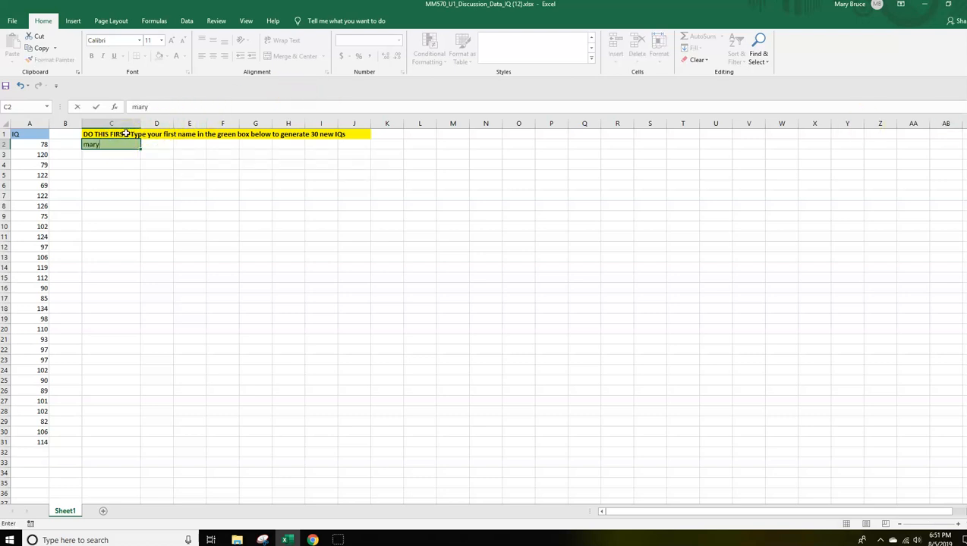
pyautogui.press('Return')
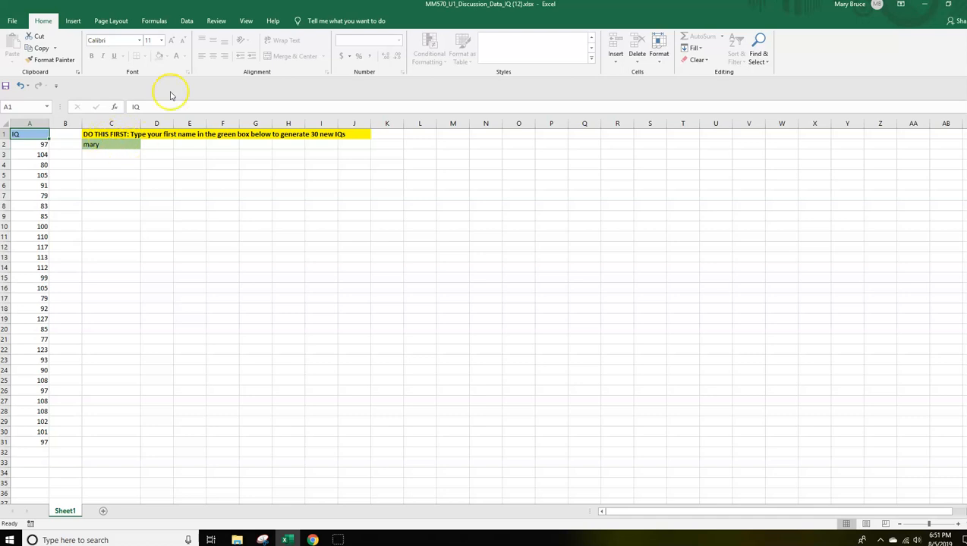
# Copy the IQ column with its header, cells A1:A31.
pyautogui.moveTo(33, 135); pyautogui.dragTo(32, 174)
pyautogui.moveTo(30, 134); pyautogui.dragTo(41, 439)
pyautogui.hotkey('ctrl', 'c')
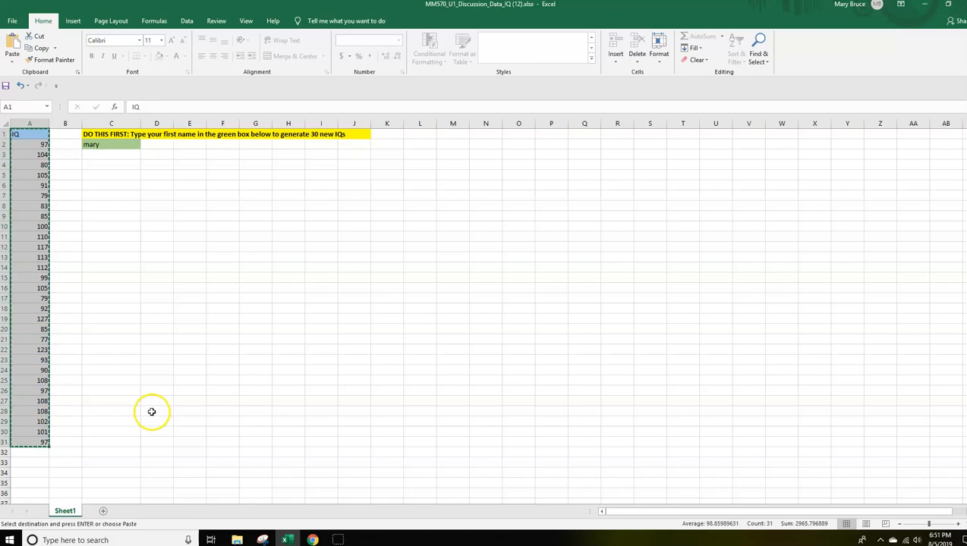
# Open a blank workbook and paste the copied IQ column at A1 as values and number formats.
pyautogui.click(925, 7)
pyautogui.doubleClick(139, 168)
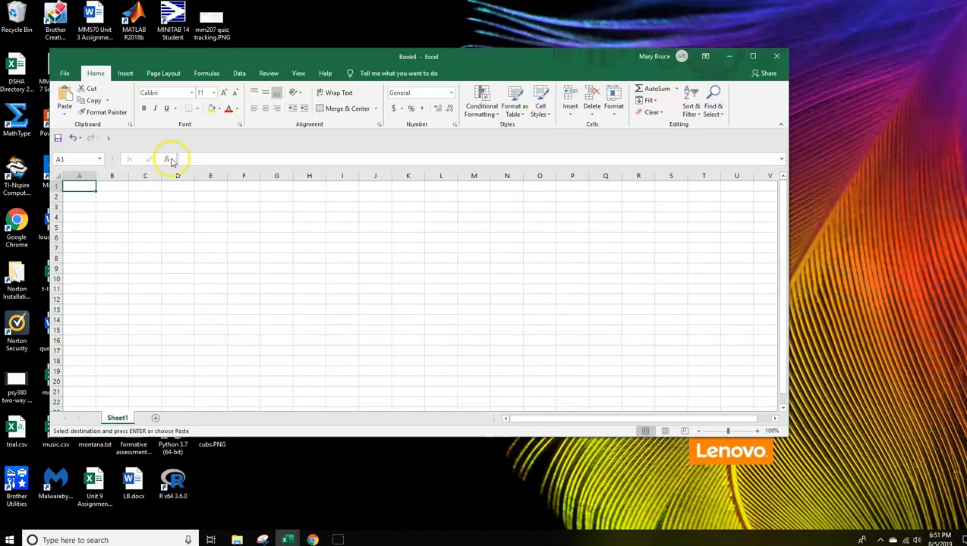
pyautogui.click(754, 55)
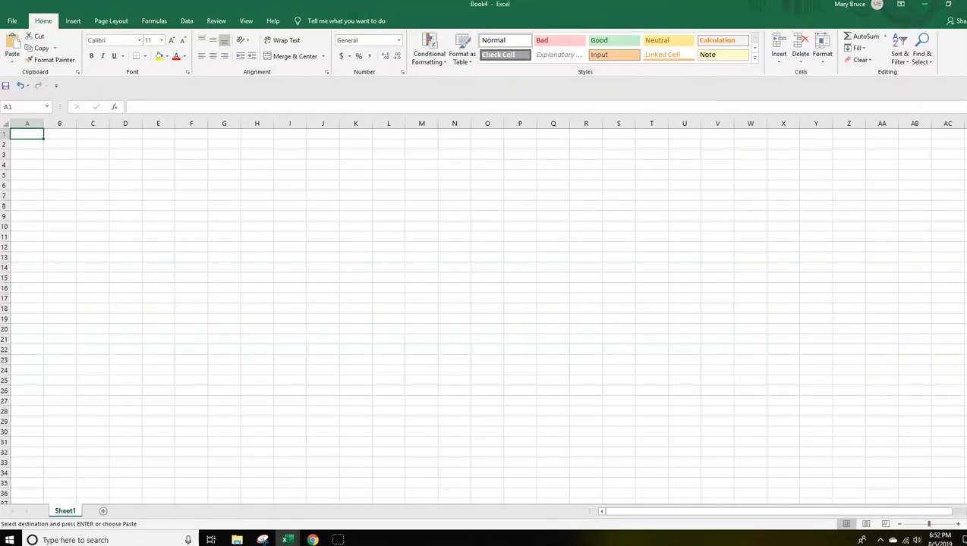
pyautogui.click(11, 65)
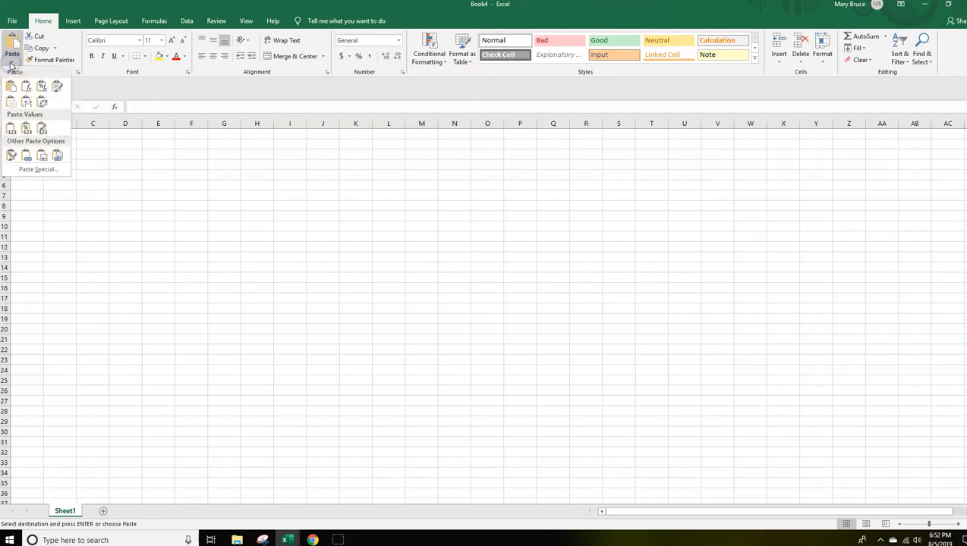
pyautogui.click(23, 173)
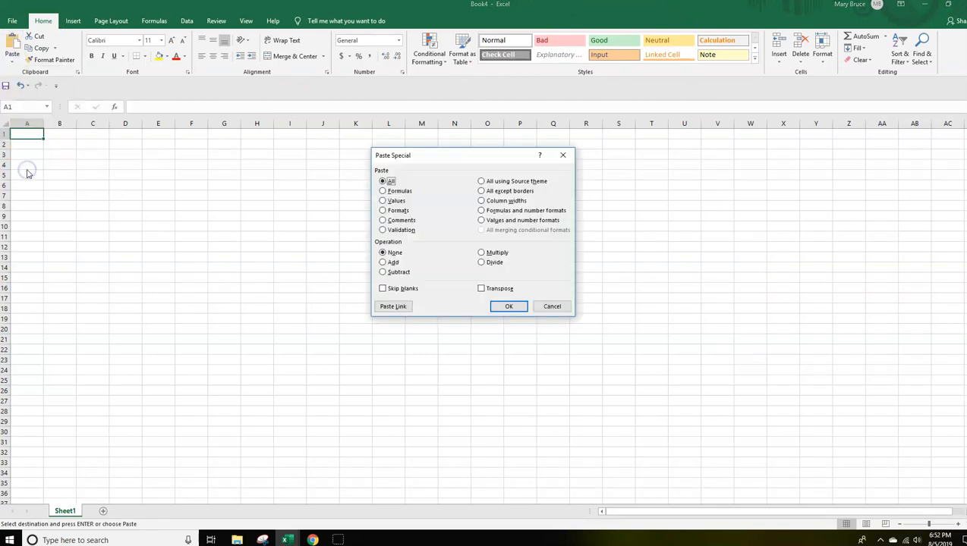
pyautogui.click(481, 220)
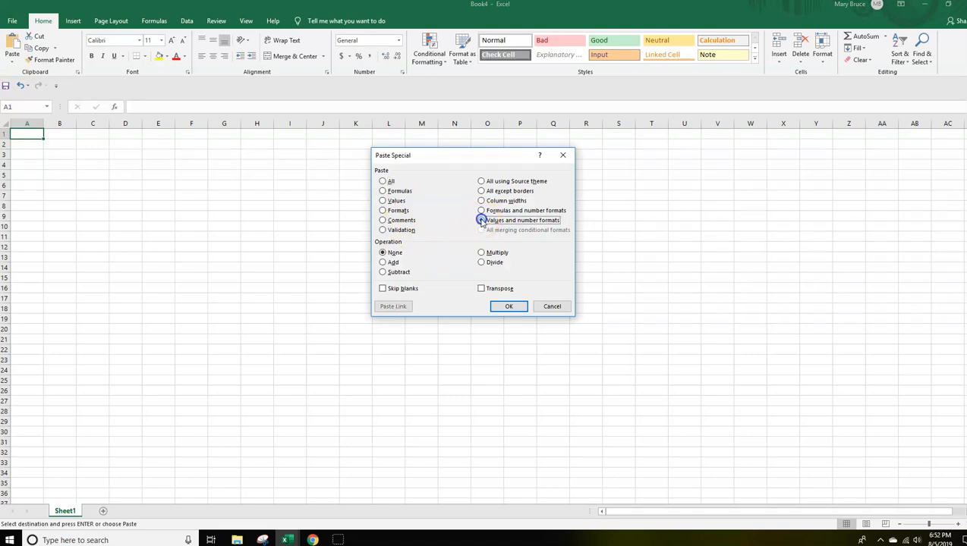
pyautogui.click(509, 307)
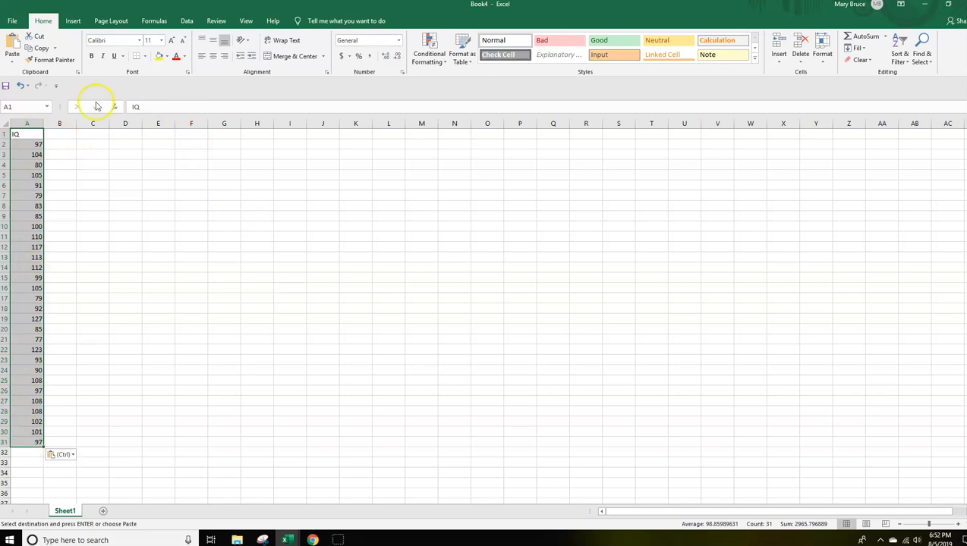
# Sort the pasted IQ values from smallest to largest.
pyautogui.click(899, 44)
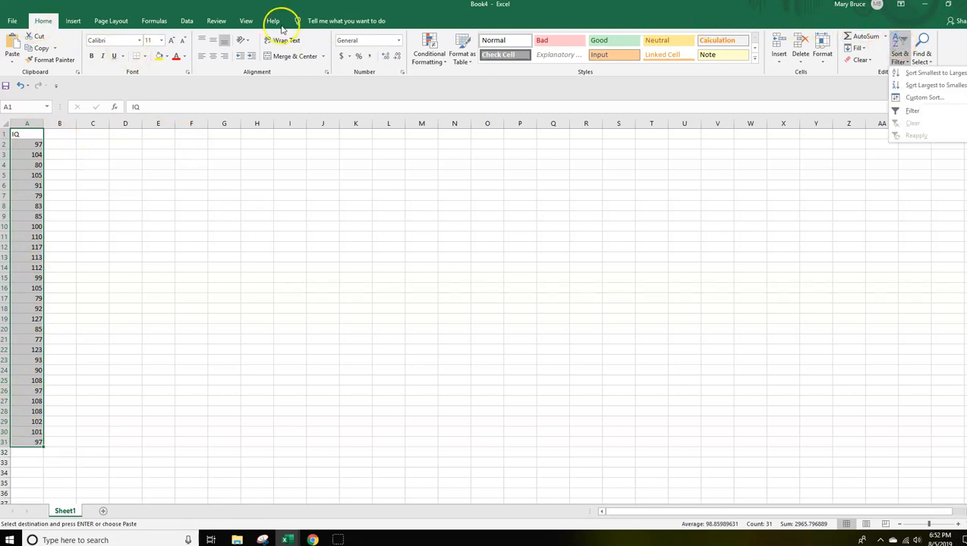
pyautogui.click(918, 74)
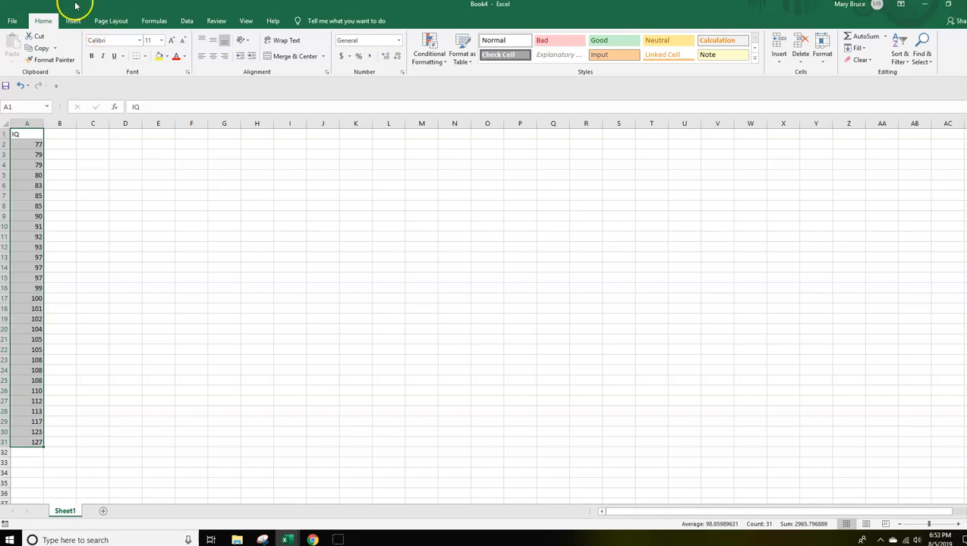
pyautogui.click(92, 143)
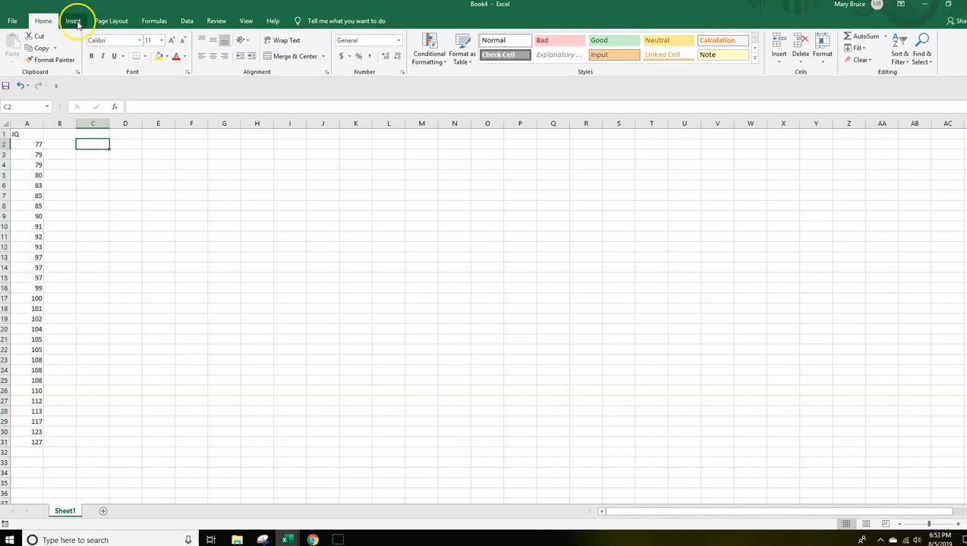
# Generate Descriptive Statistics for A1:A31 with first-row labels and summary statistics on a new worksheet, and widen its column A to fit the labels.
pyautogui.click(186, 21)
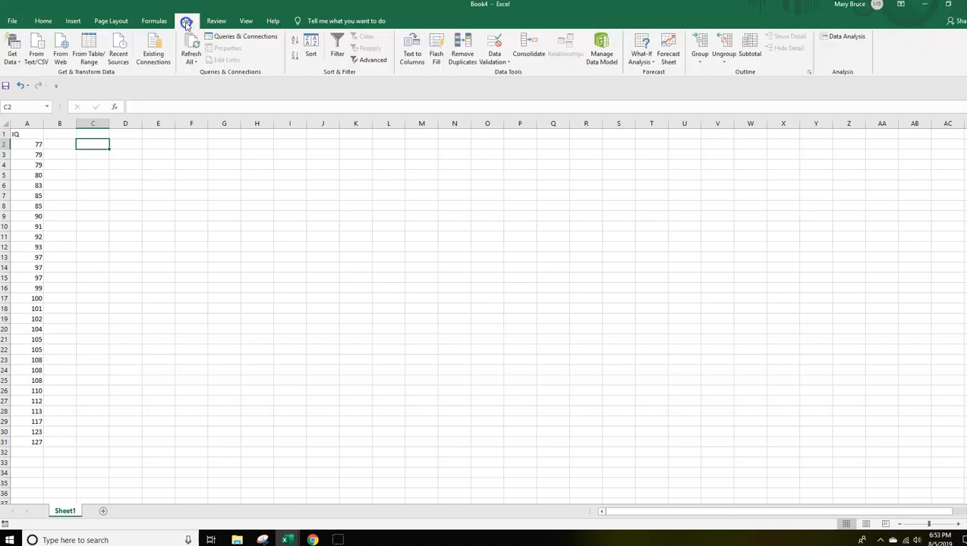
pyautogui.click(844, 36)
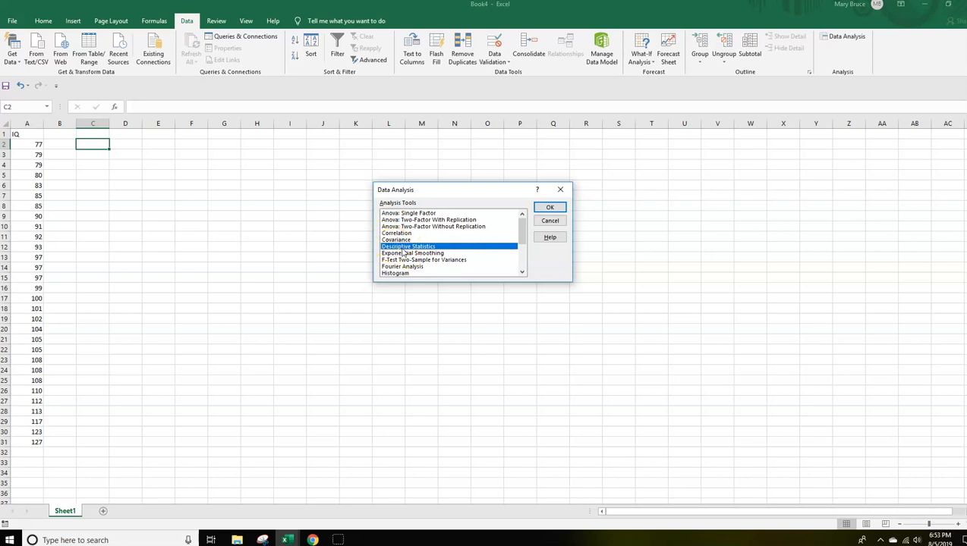
pyautogui.click(545, 208)
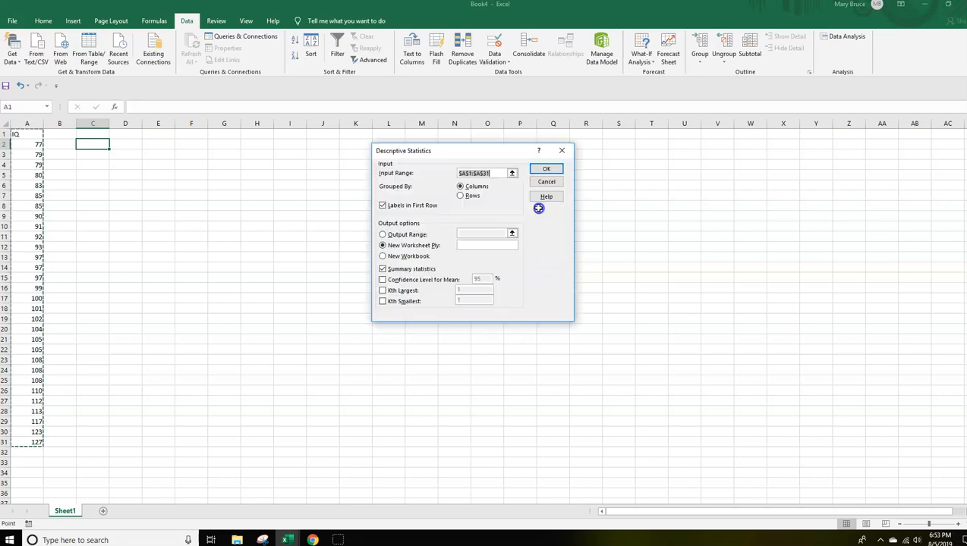
pyautogui.press('BackSpace')
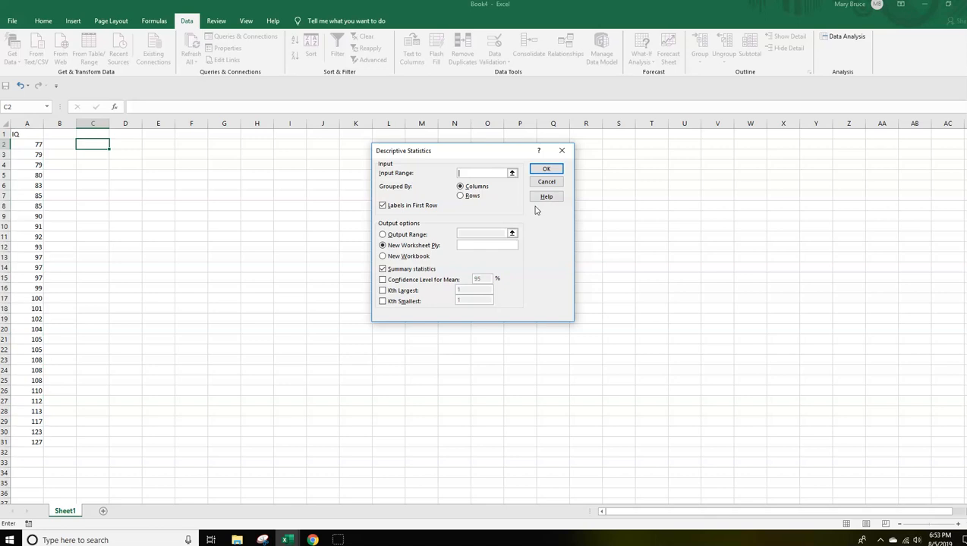
pyautogui.click(382, 268)
pyautogui.click(382, 205)
pyautogui.click(464, 173)
pyautogui.moveTo(17, 134); pyautogui.dragTo(27, 443)
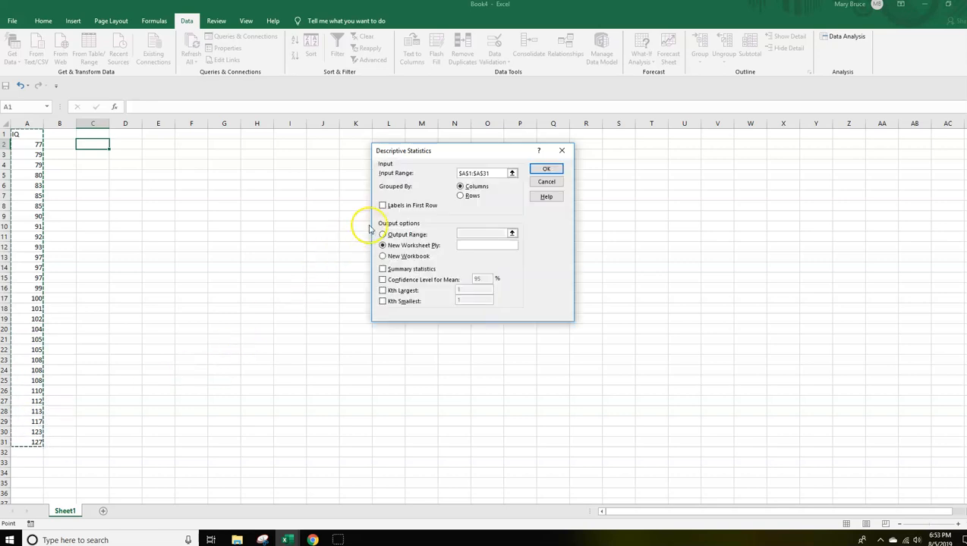
pyautogui.click(383, 205)
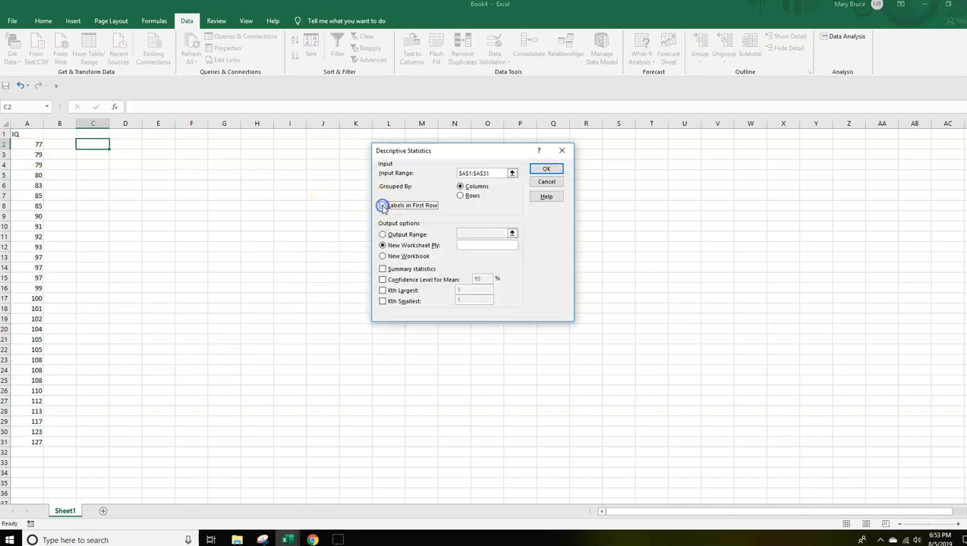
pyautogui.click(382, 269)
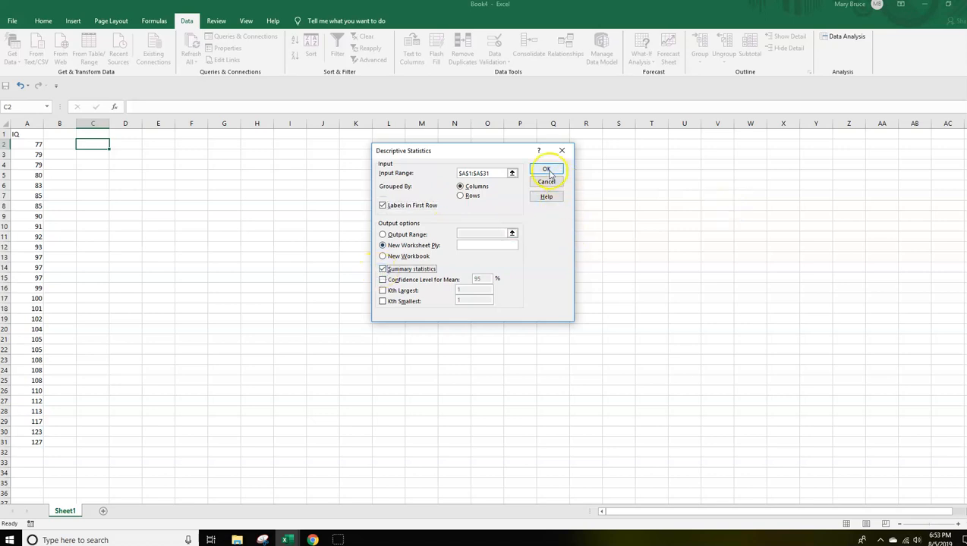
pyautogui.click(546, 171)
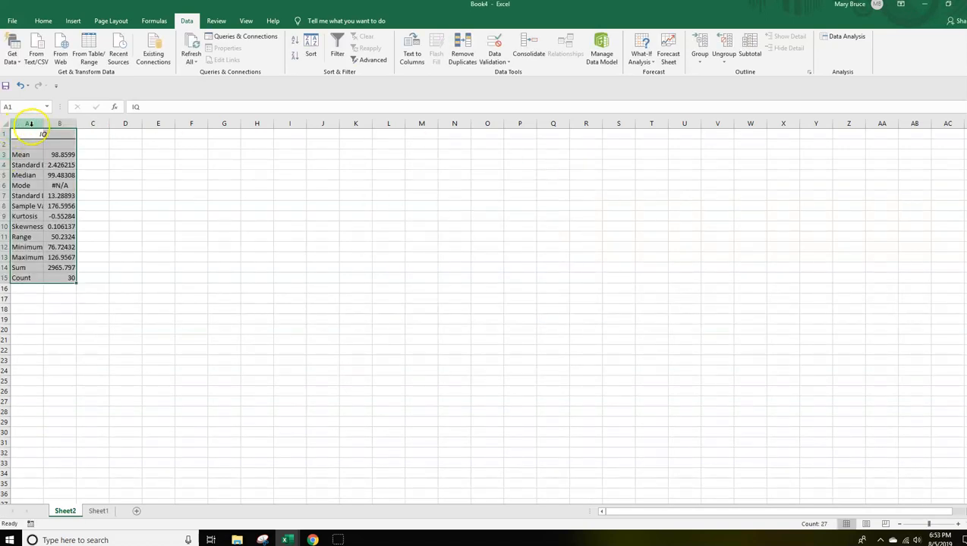
pyautogui.moveTo(44, 124); pyautogui.dragTo(73, 124)
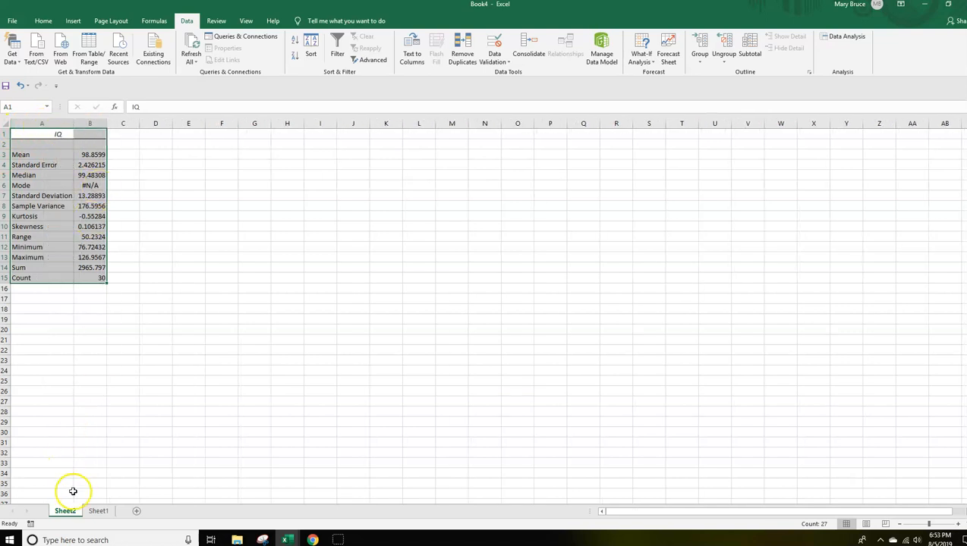
# Format the IQ column A1:A31 on Sheet1 with the Number format.
pyautogui.click(97, 511)
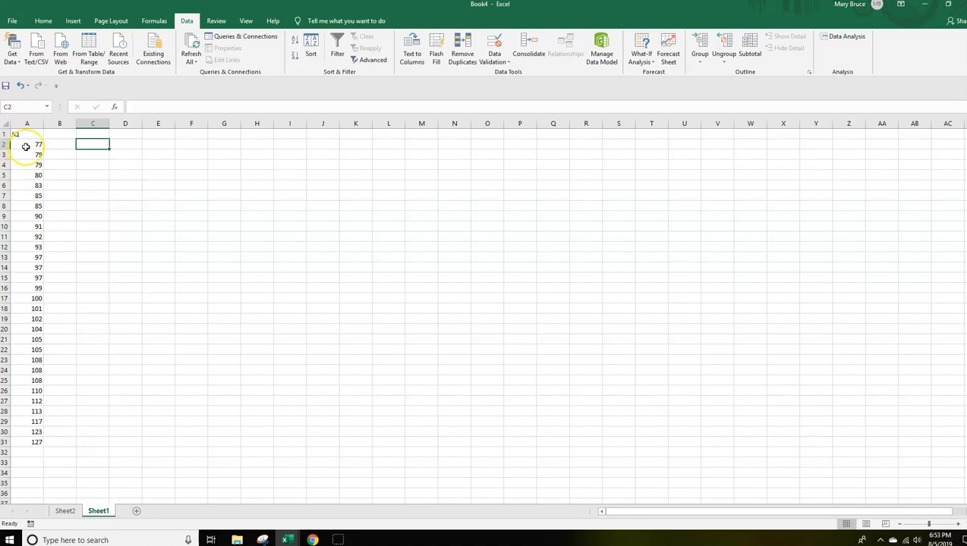
pyautogui.click(63, 512)
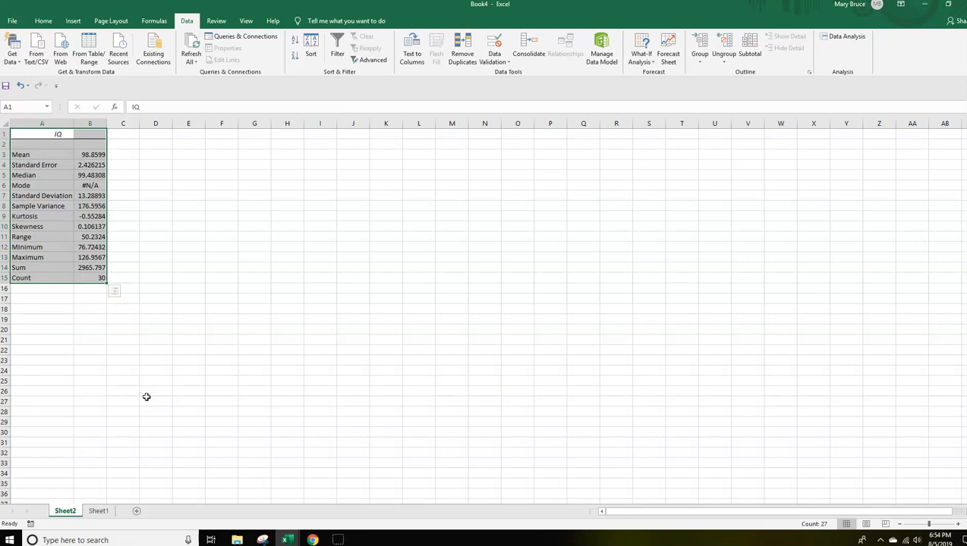
pyautogui.click(99, 512)
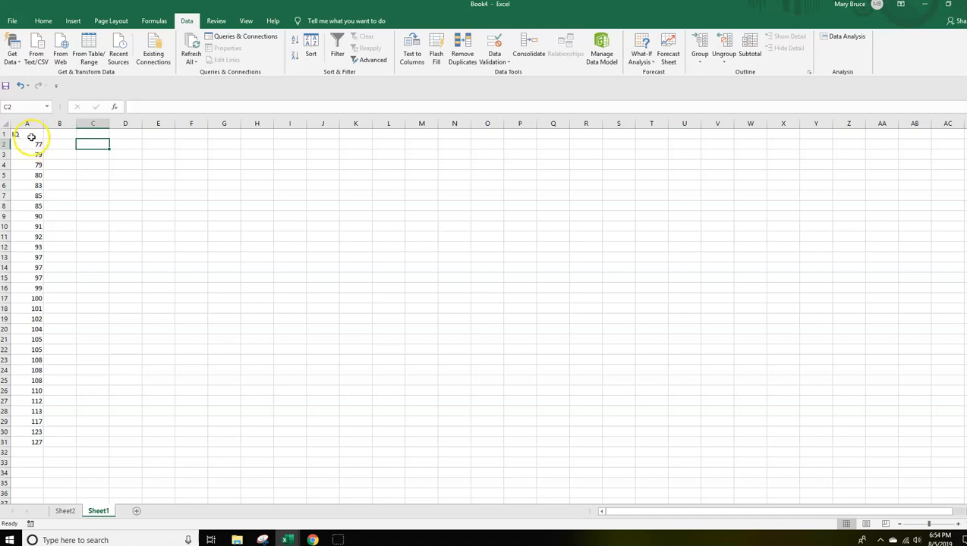
pyautogui.moveTo(32, 134); pyautogui.dragTo(21, 441)
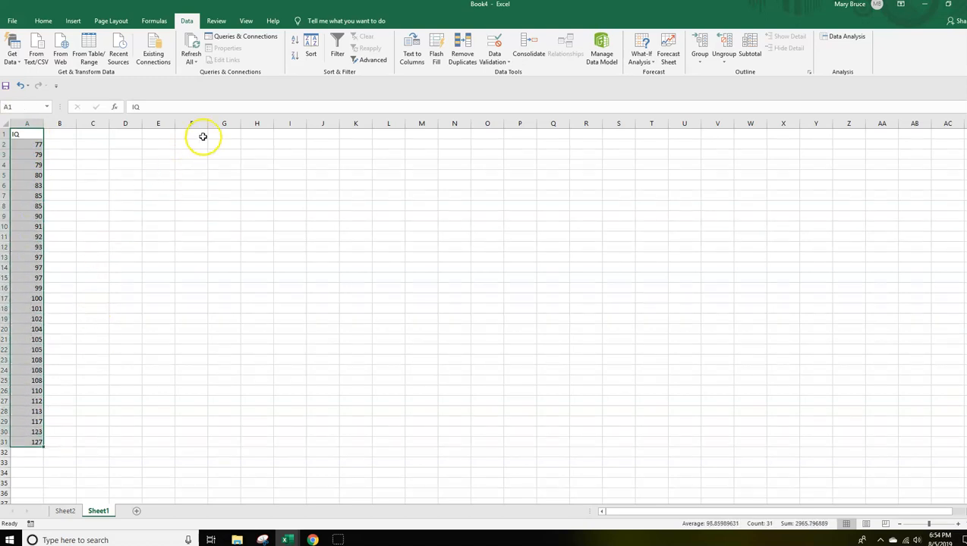
pyautogui.click(44, 21)
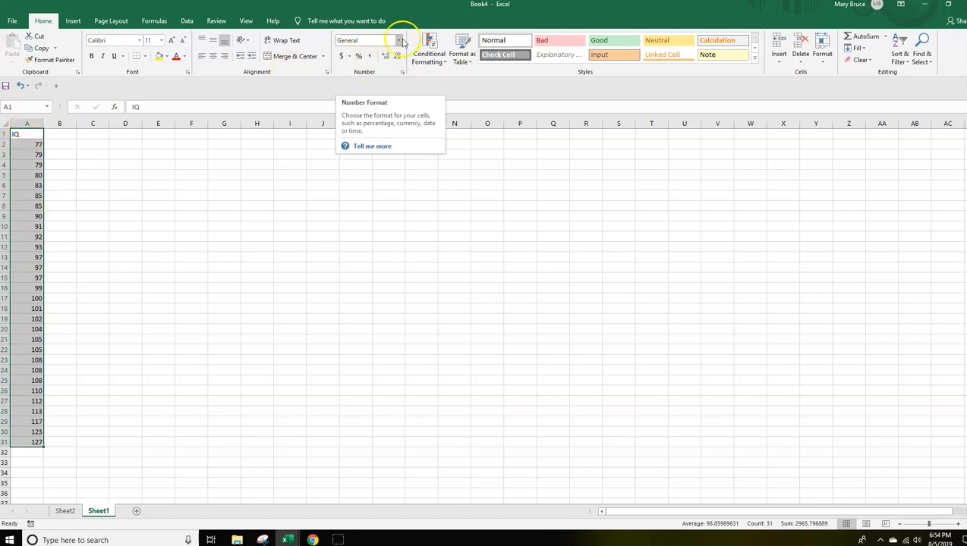
pyautogui.click(398, 40)
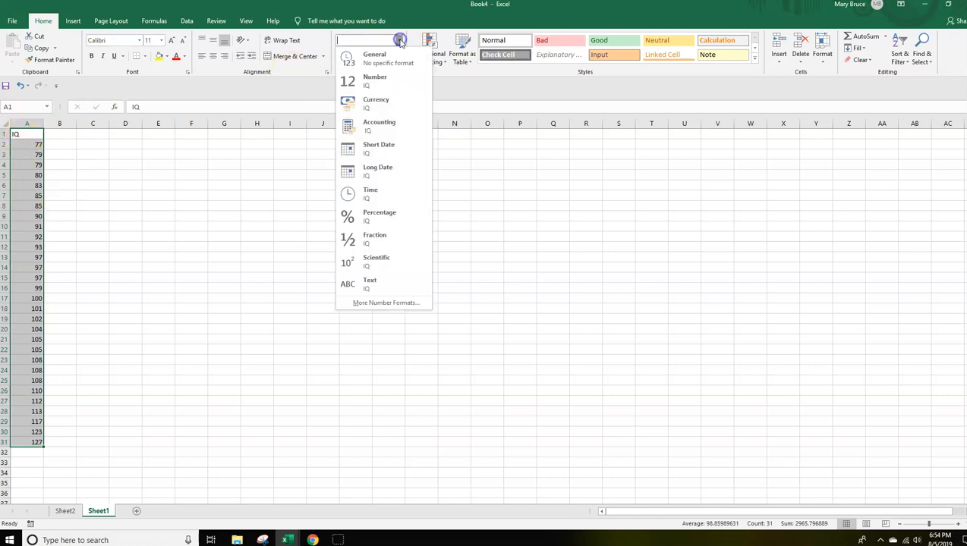
pyautogui.click(372, 82)
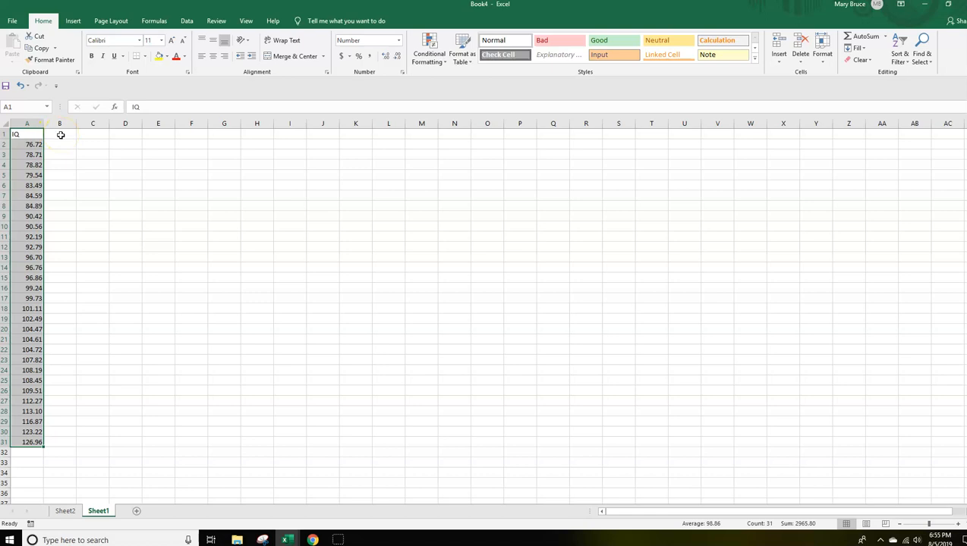
# Enter the header IQ-REV in cell B1 of Sheet1.
pyautogui.click(61, 135)
pyautogui.write('IQ-REV')
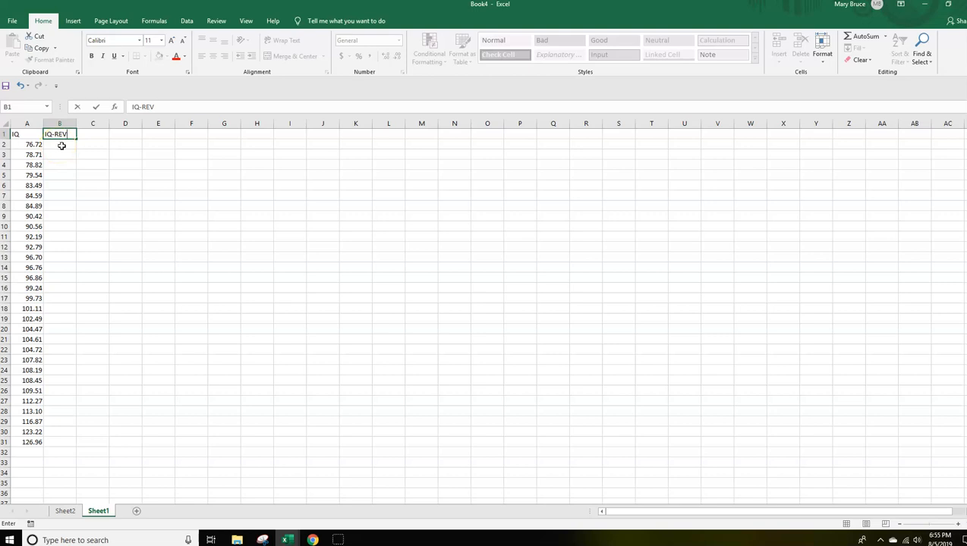
pyautogui.click(64, 144)
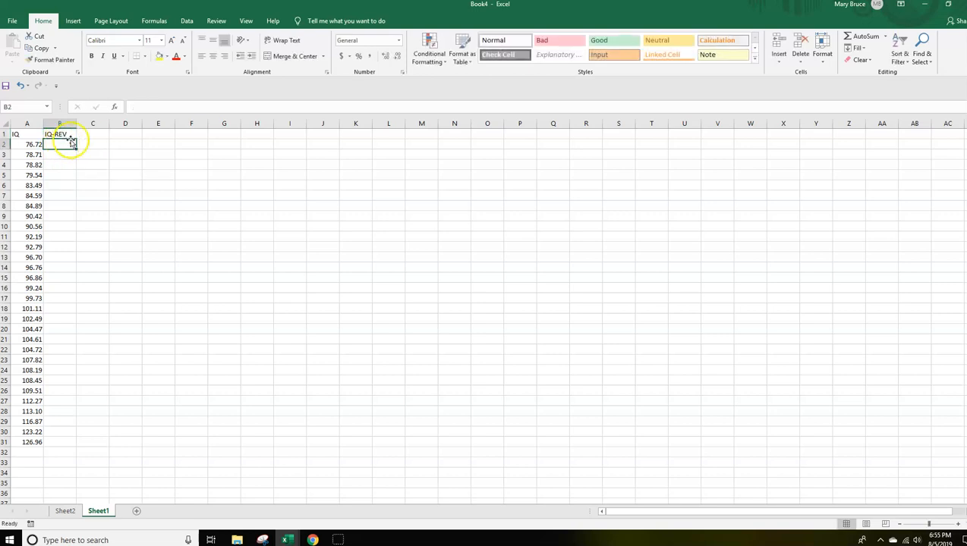
# Enter the formula =ROUND(A2,0) in cell B2 to round the first IQ to a whole number.
pyautogui.write('=')
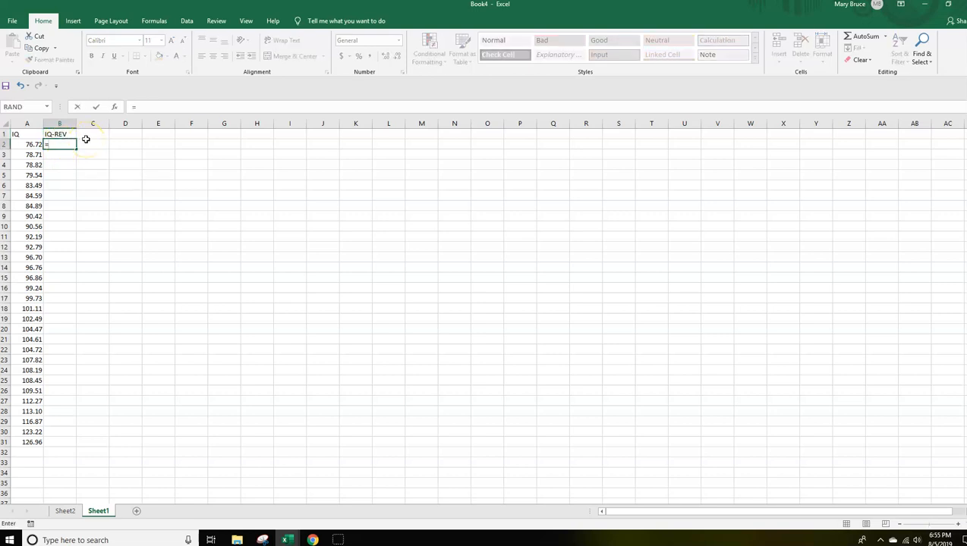
pyautogui.write('ROU')
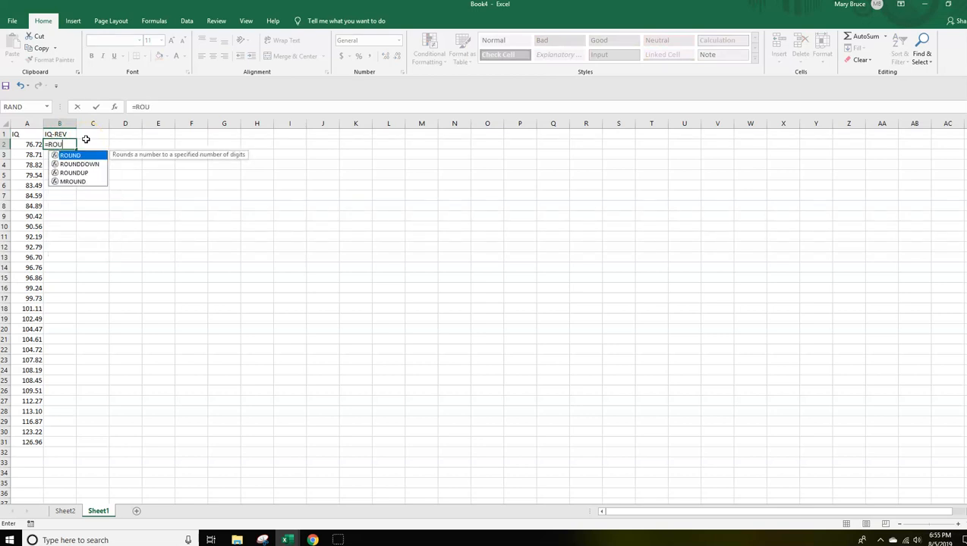
pyautogui.write('ND(')
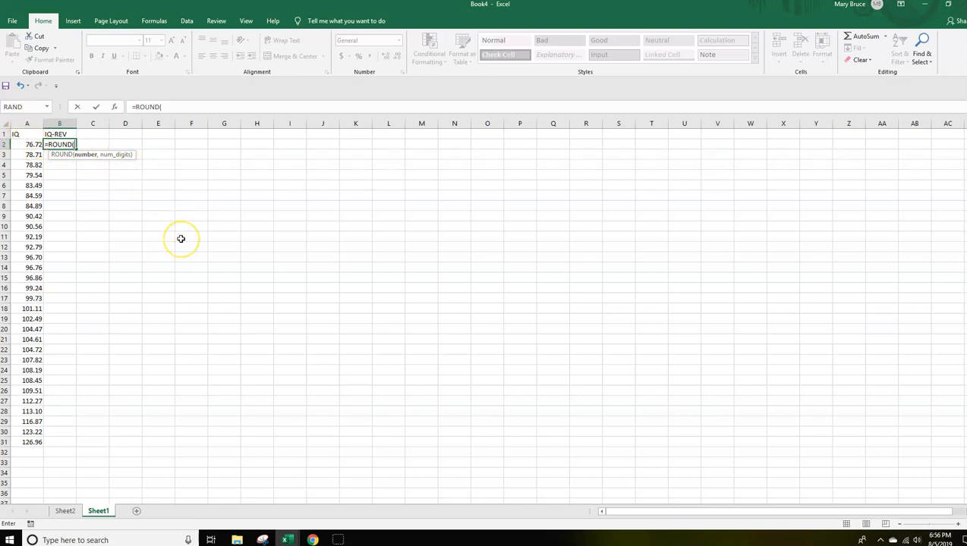
pyautogui.write('A2,')
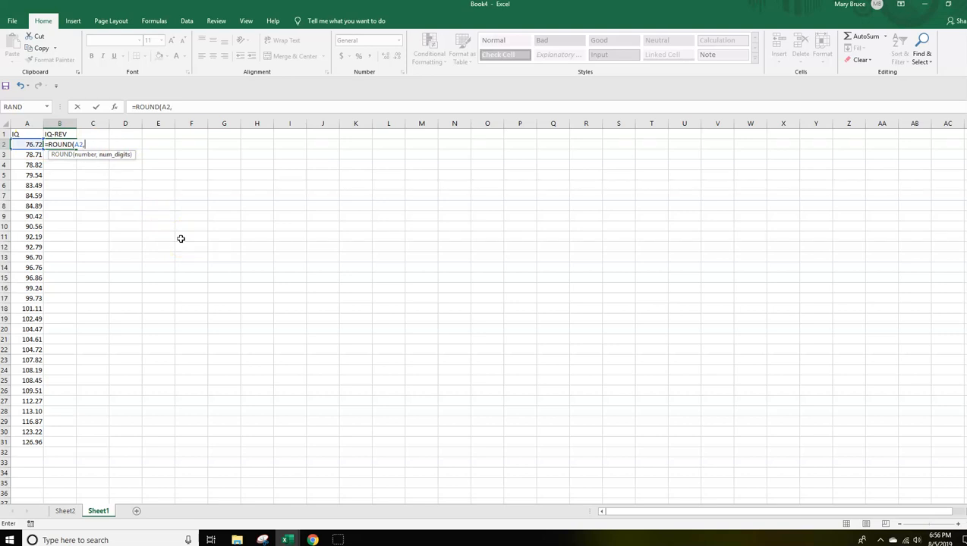
pyautogui.write('0)')
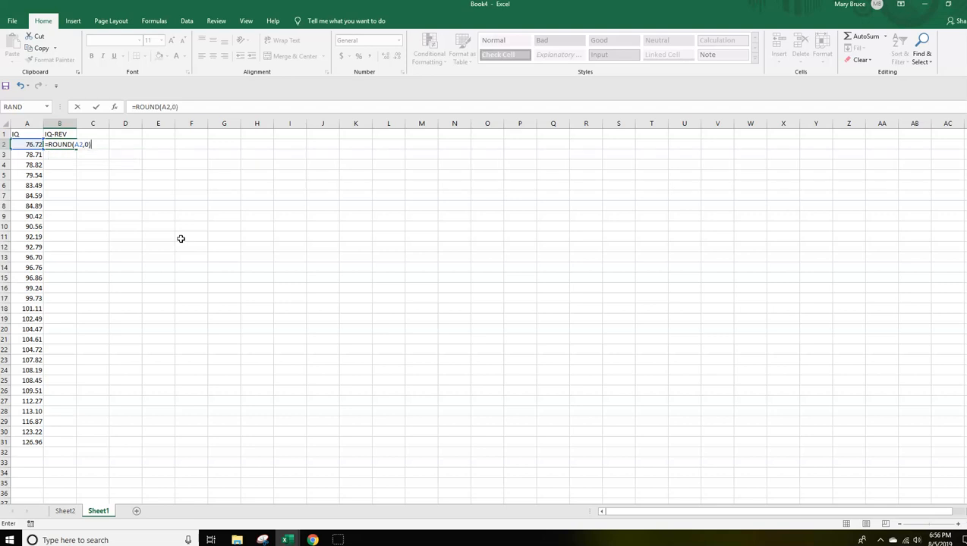
pyautogui.press('Return')
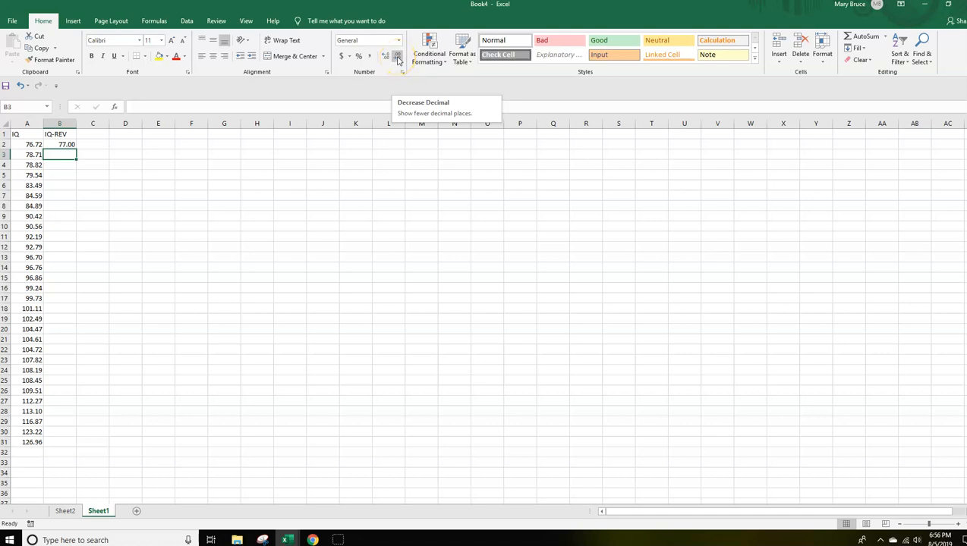
# Show B2 without decimal places and fill its rounding formula down through B31.
pyautogui.click(70, 145)
pyautogui.click(397, 59)
pyautogui.click(397, 59)
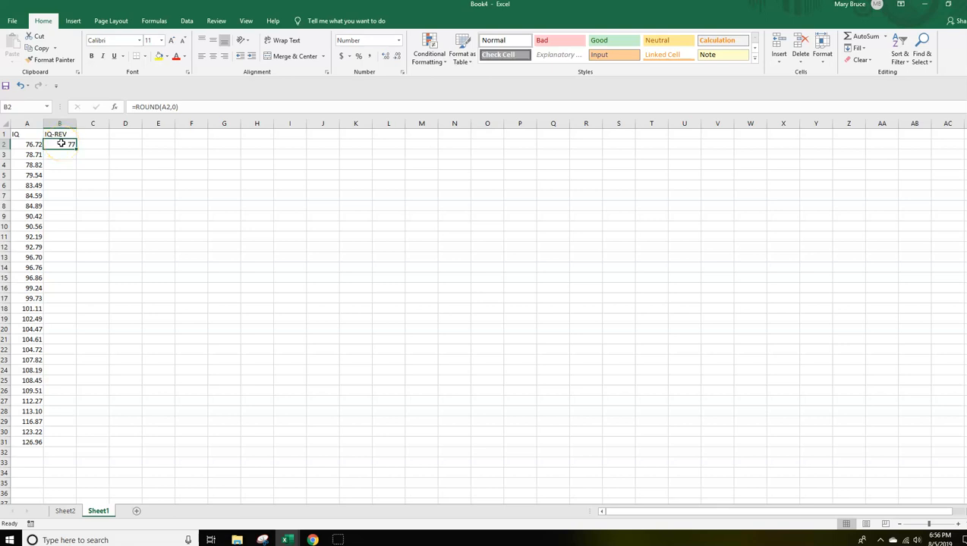
pyautogui.click(60, 143)
pyautogui.moveTo(76, 149); pyautogui.dragTo(72, 445)
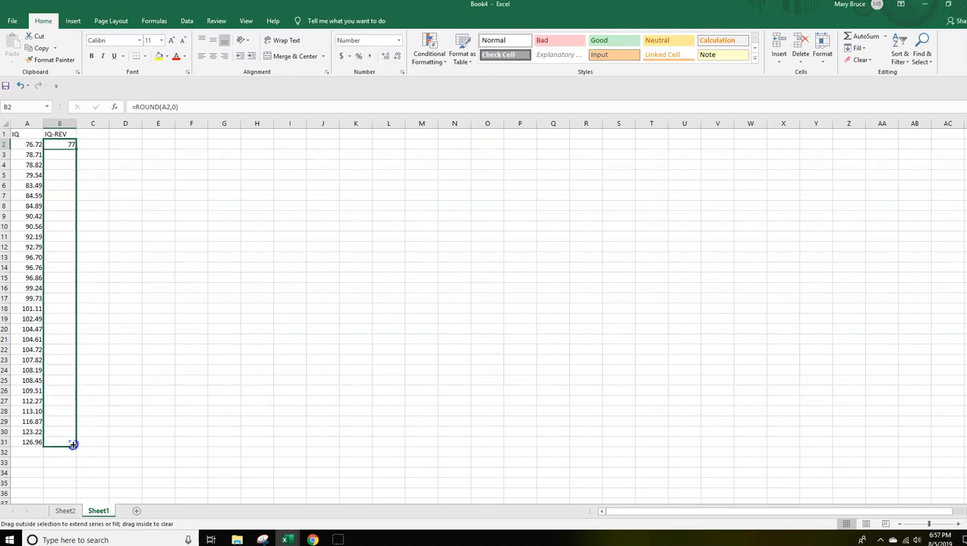
pyautogui.moveTo(73, 445); pyautogui.dragTo(72, 444)
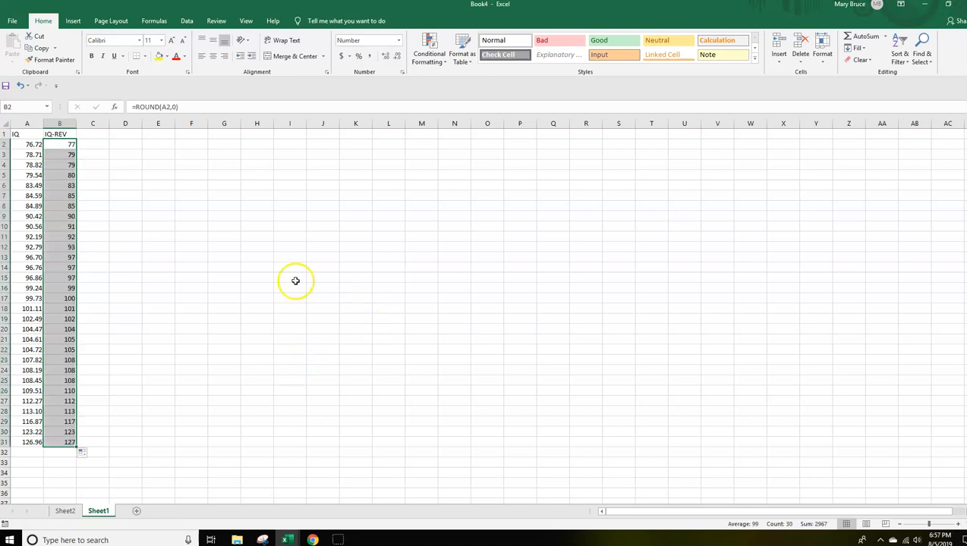
pyautogui.click(258, 256)
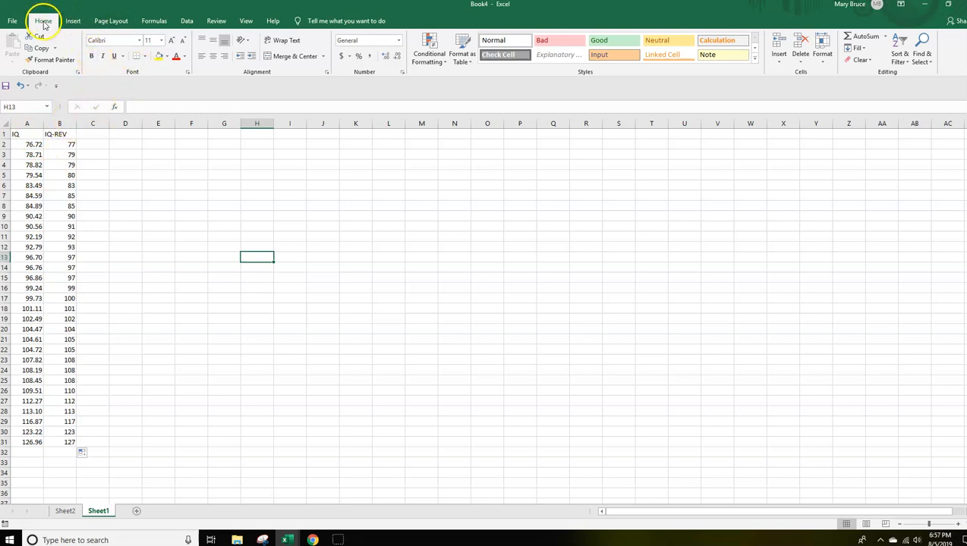
# Set up Descriptive Statistics for the range B1:B31 with labels in the first row and summary statistics.
pyautogui.click(186, 21)
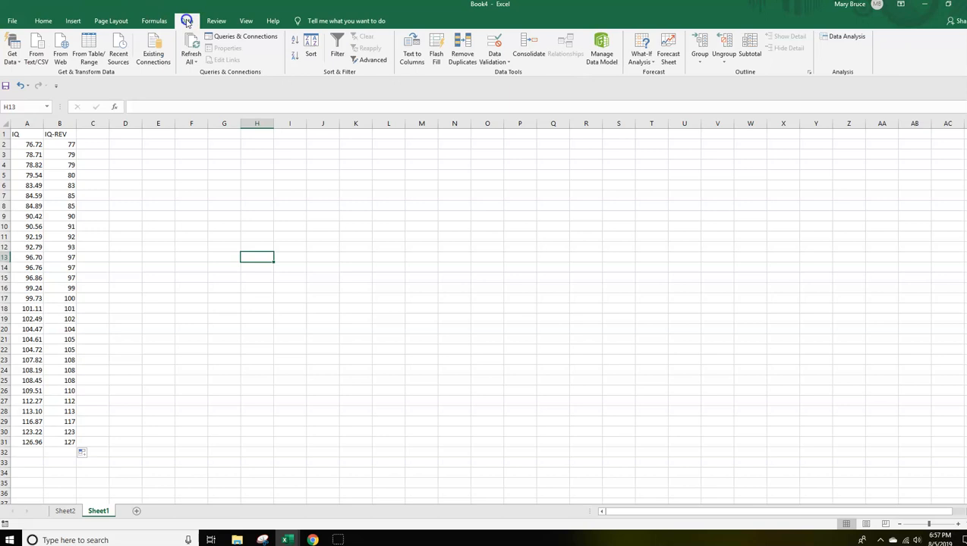
pyautogui.click(842, 36)
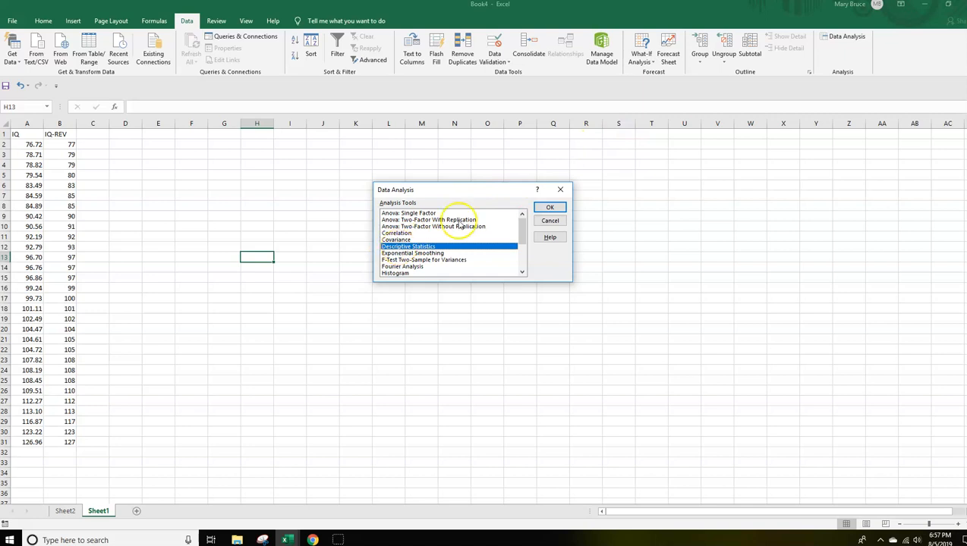
pyautogui.click(545, 208)
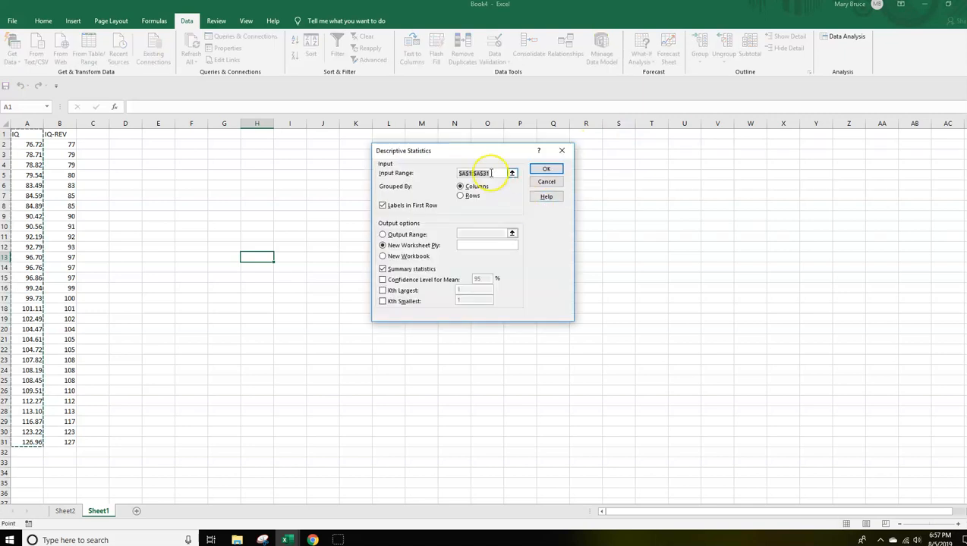
pyautogui.press('BackSpace')
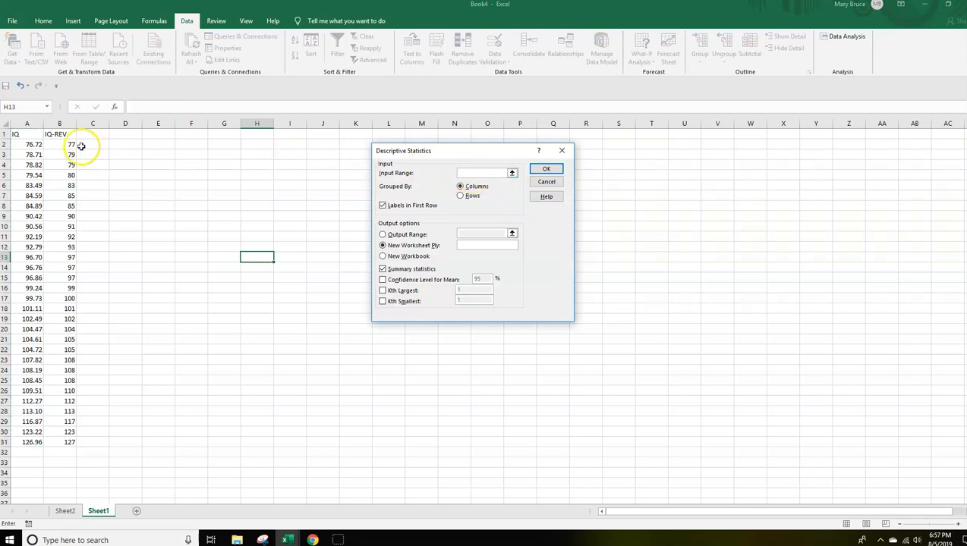
pyautogui.moveTo(60, 135); pyautogui.dragTo(66, 439)
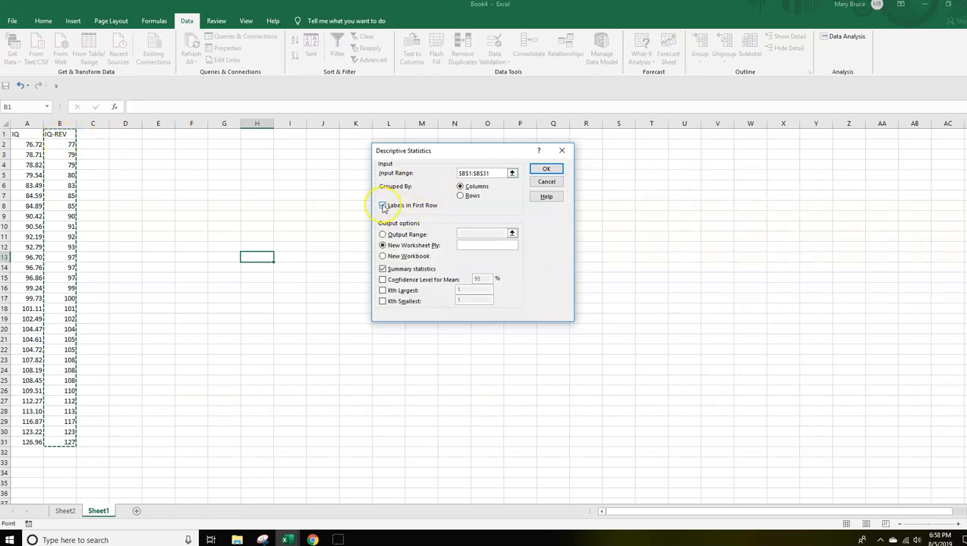
pyautogui.click(383, 269)
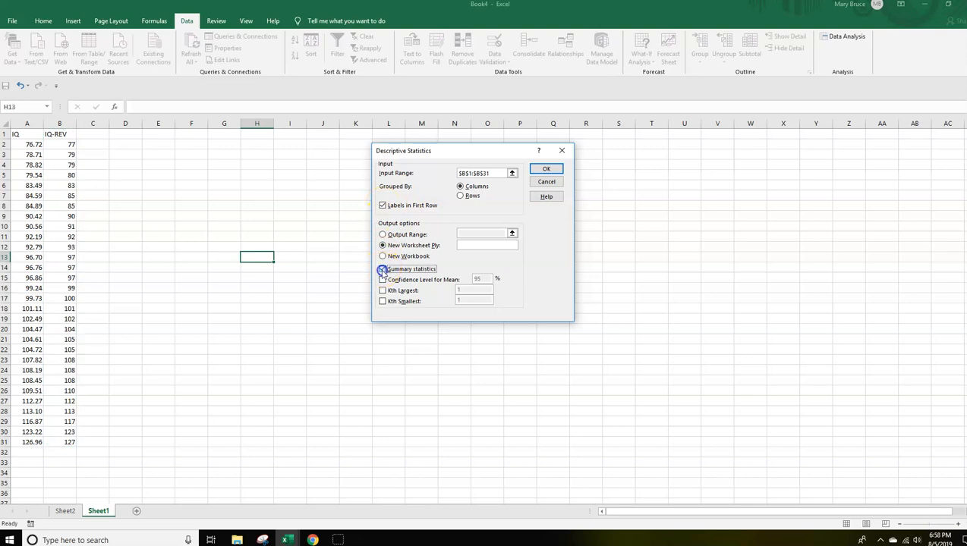
pyautogui.click(383, 270)
# Output the IQ-REV statistics to cell H1 of the same sheet and widen column H to fit the labels.
pyautogui.moveTo(450, 151); pyautogui.dragTo(511, 171)
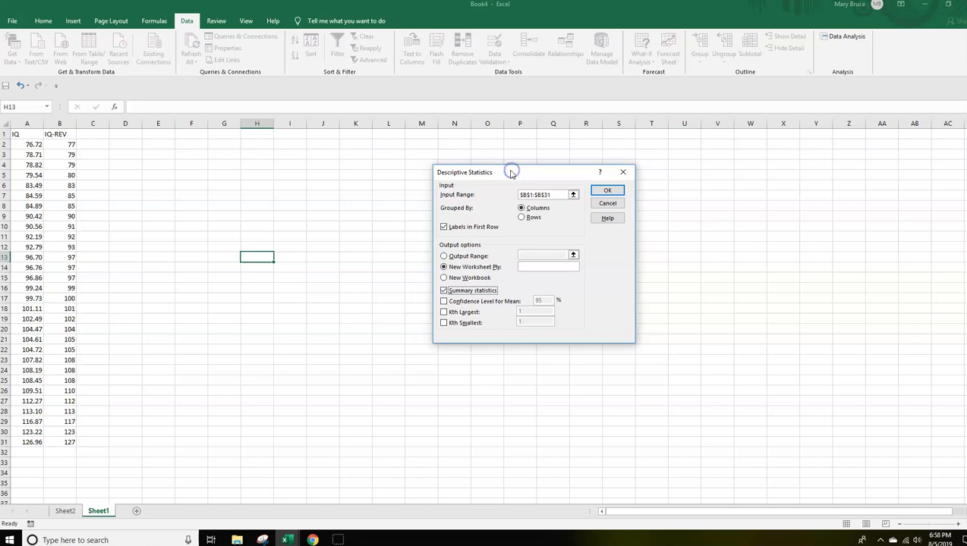
pyautogui.click(443, 257)
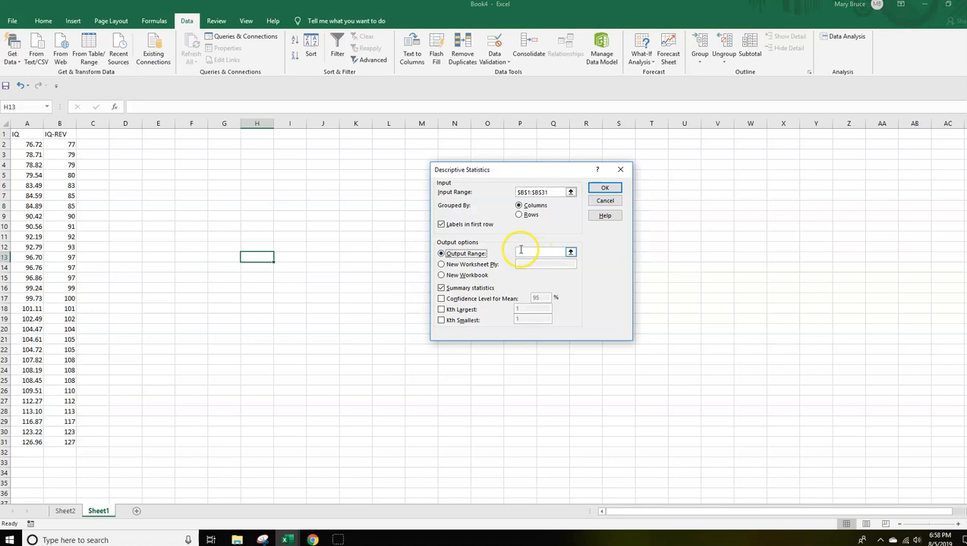
pyautogui.click(519, 252)
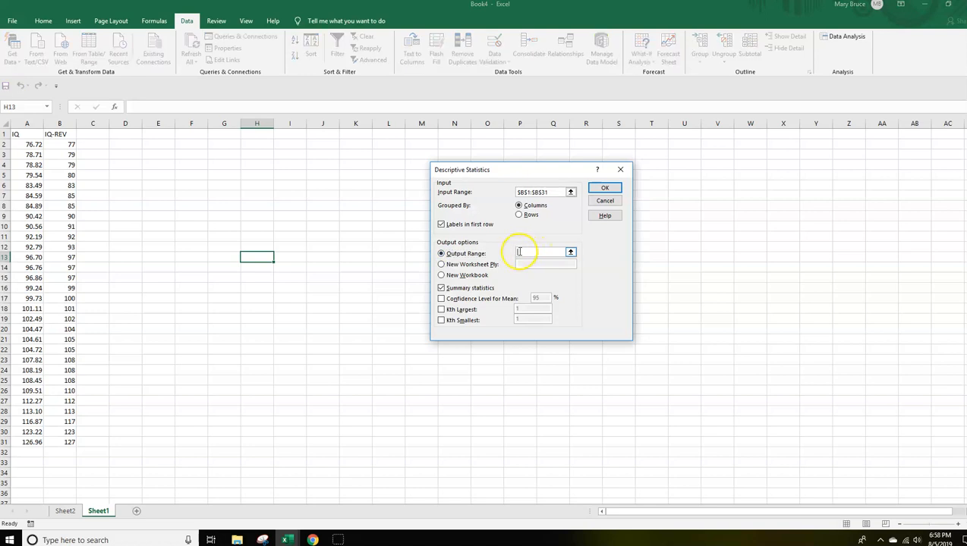
pyautogui.click(258, 135)
pyautogui.click(596, 189)
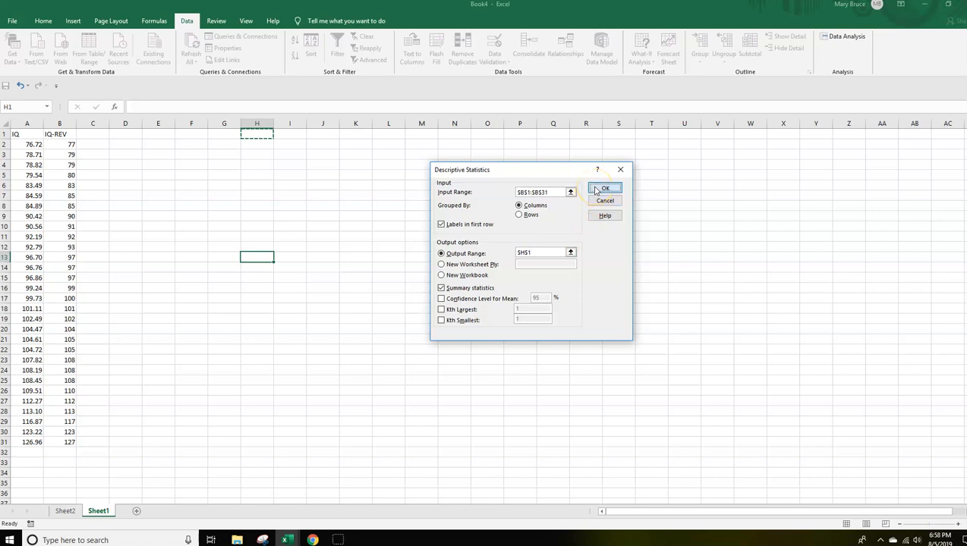
pyautogui.moveTo(274, 123); pyautogui.dragTo(317, 124)
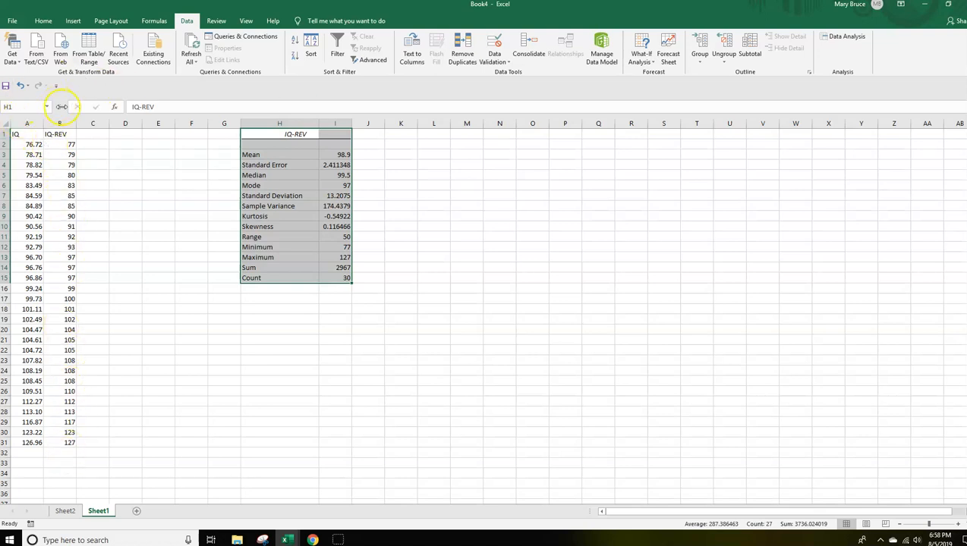
# Examine the minimum, range and mode in the IQ-REV statistics, comparing the mode with the repeated values in B13:B15 and B23:B25.
pyautogui.click(340, 247)
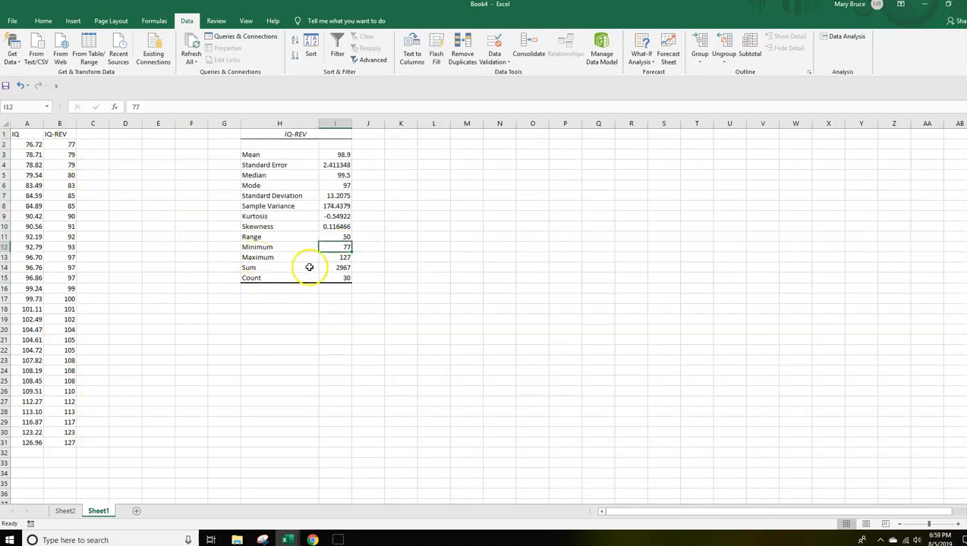
pyautogui.click(298, 238)
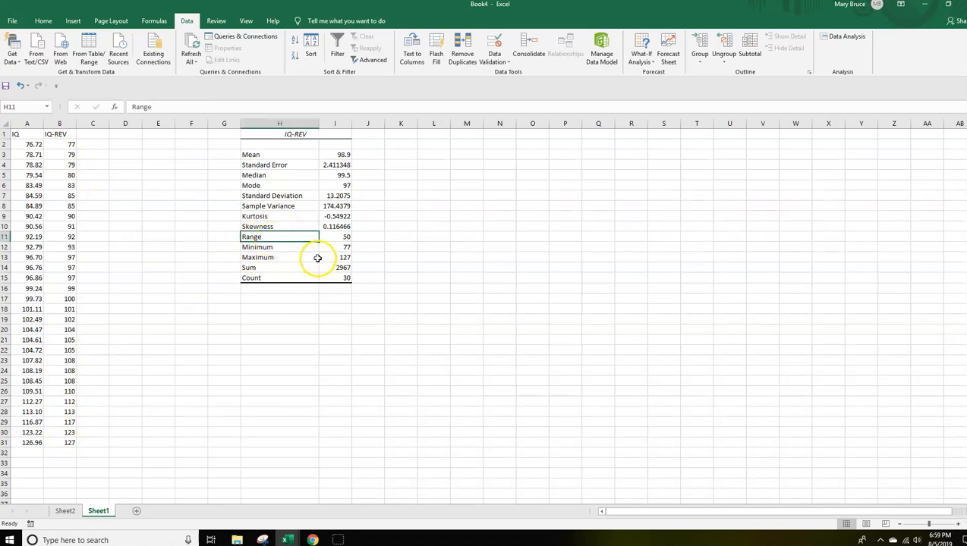
pyautogui.click(333, 237)
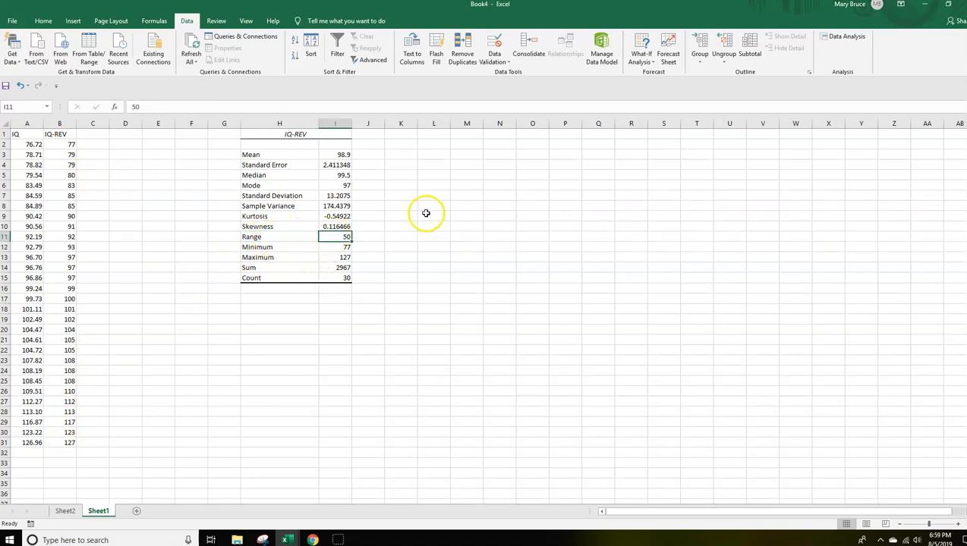
pyautogui.click(331, 185)
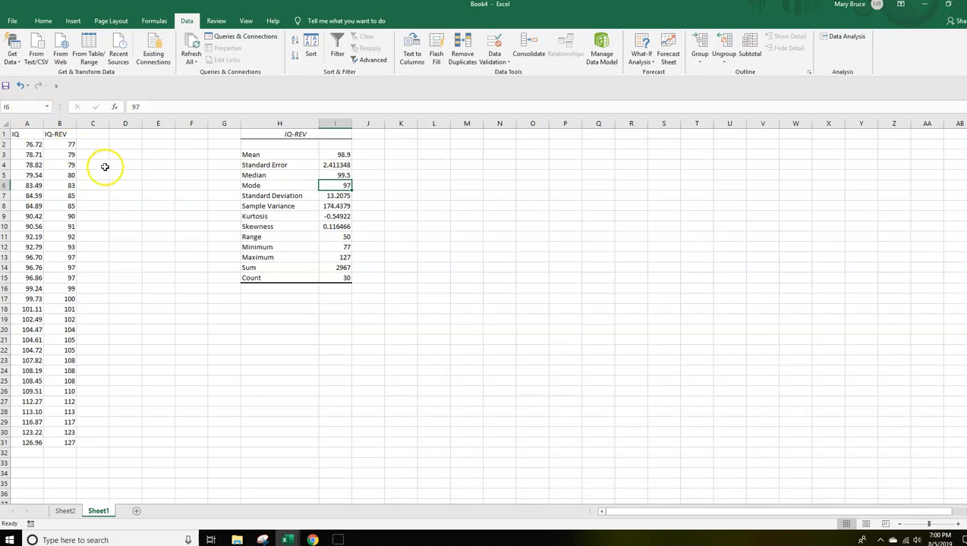
pyautogui.click(253, 186)
pyautogui.click(343, 186)
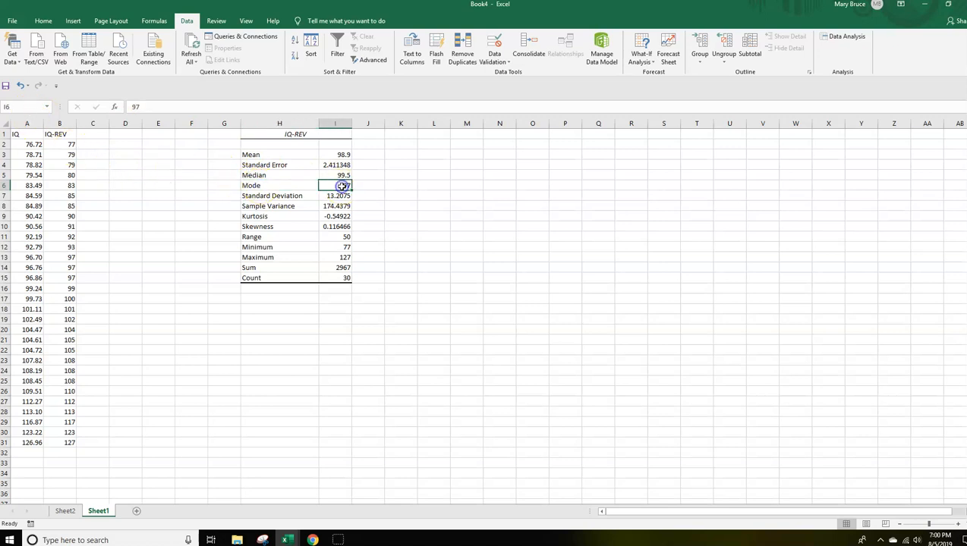
pyautogui.moveTo(69, 257); pyautogui.dragTo(69, 278)
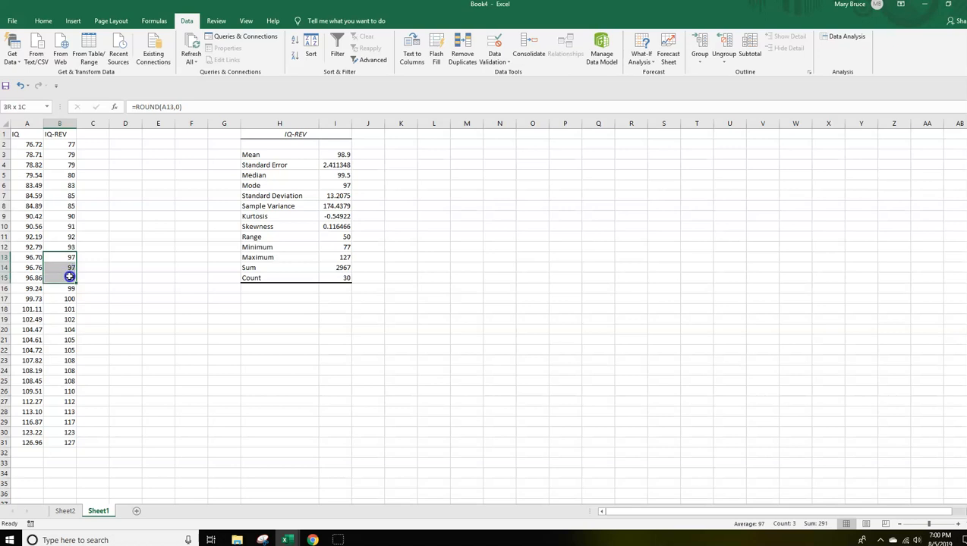
pyautogui.moveTo(67, 360); pyautogui.dragTo(64, 381)
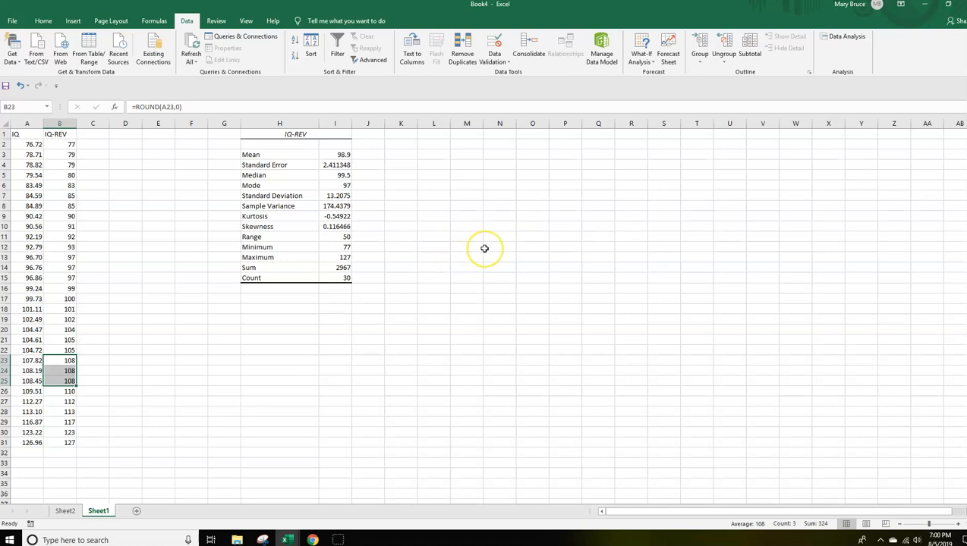
pyautogui.click(337, 186)
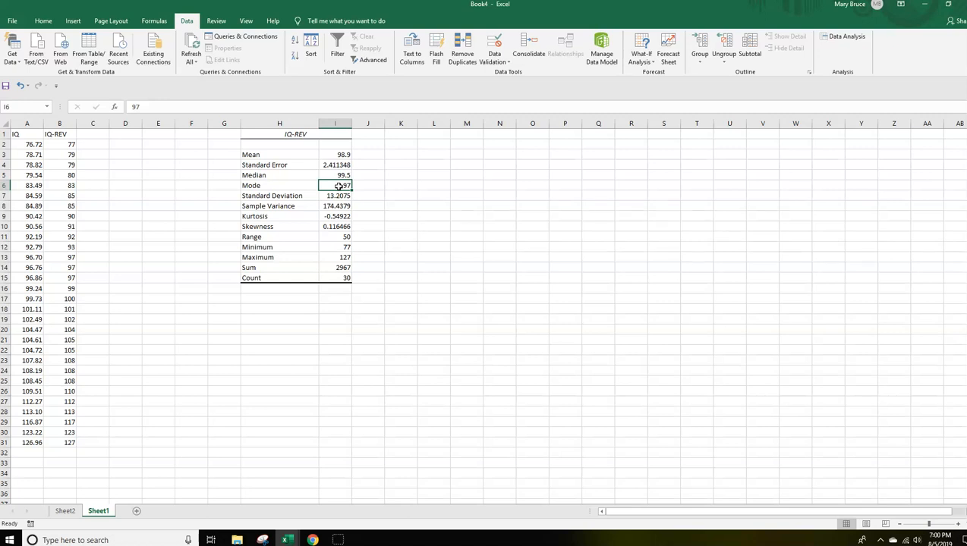
pyautogui.click(341, 185)
pyautogui.click(260, 320)
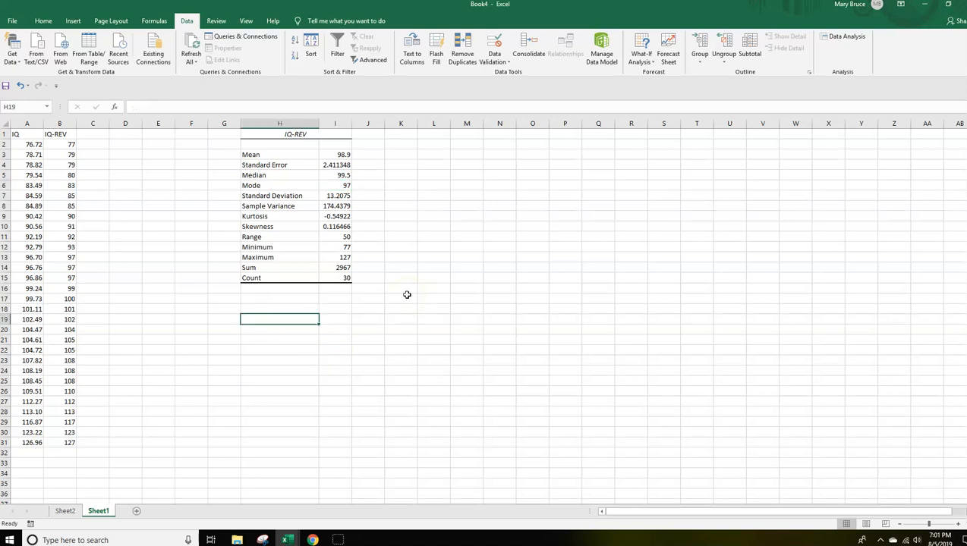
pyautogui.write('=')
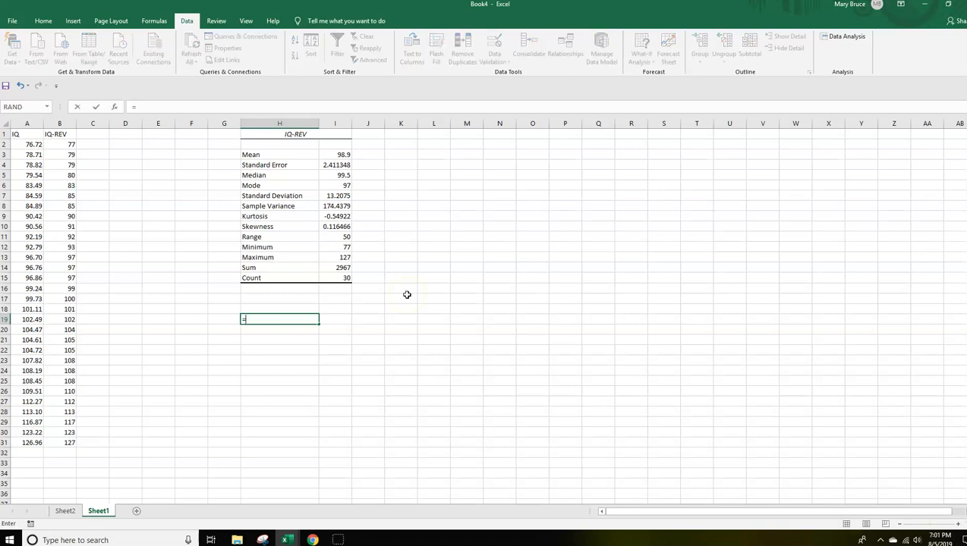
pyautogui.write('MODE')
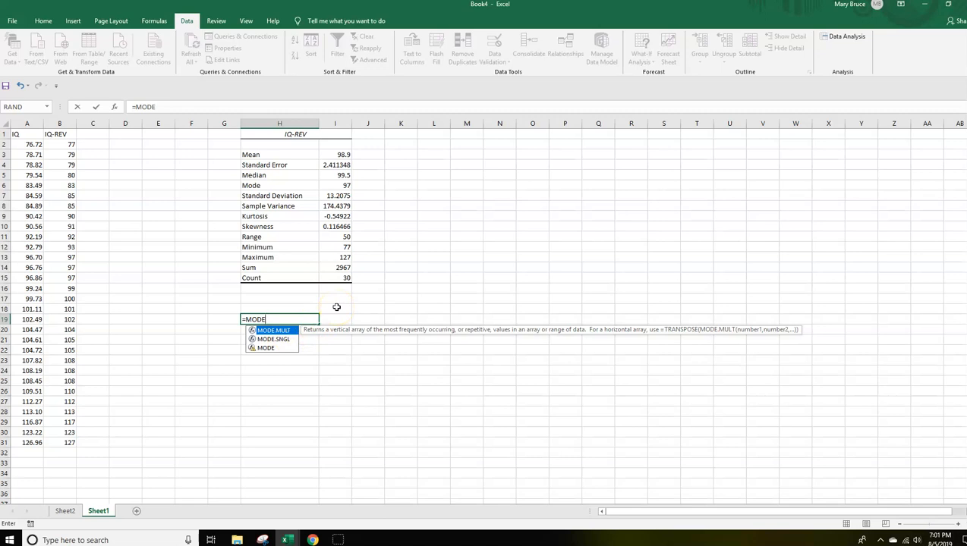
pyautogui.press('Escape')
pyautogui.moveTo(278, 317); pyautogui.dragTo(241, 316)
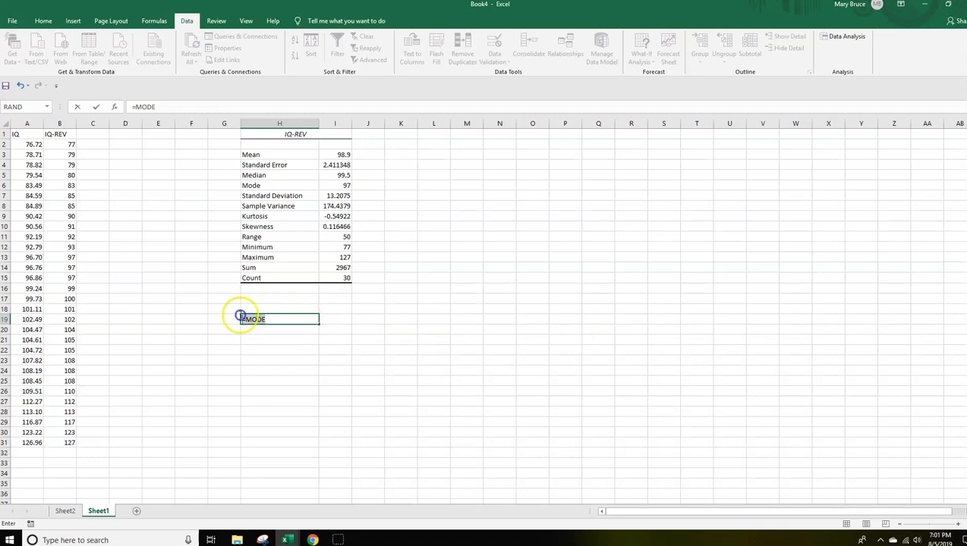
pyautogui.press('BackSpace')
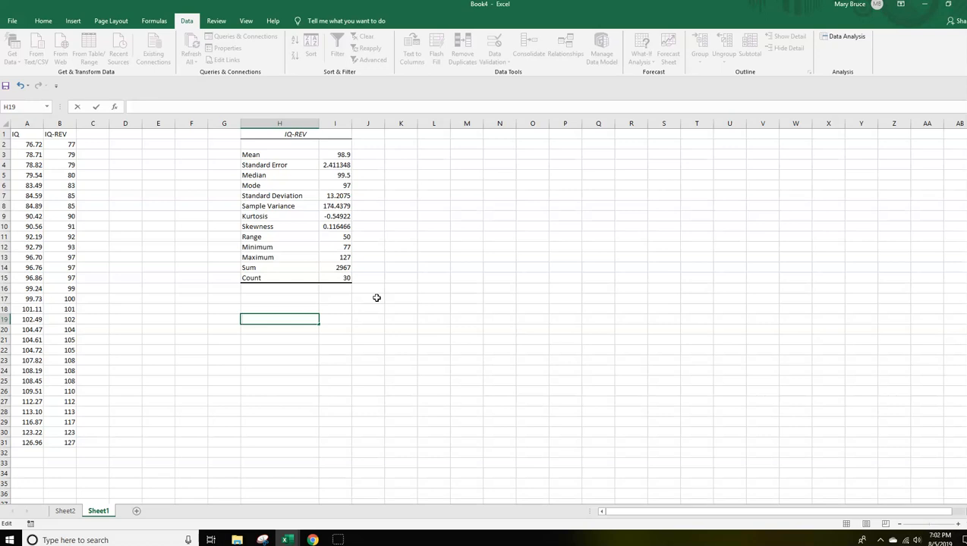
pyautogui.click(339, 185)
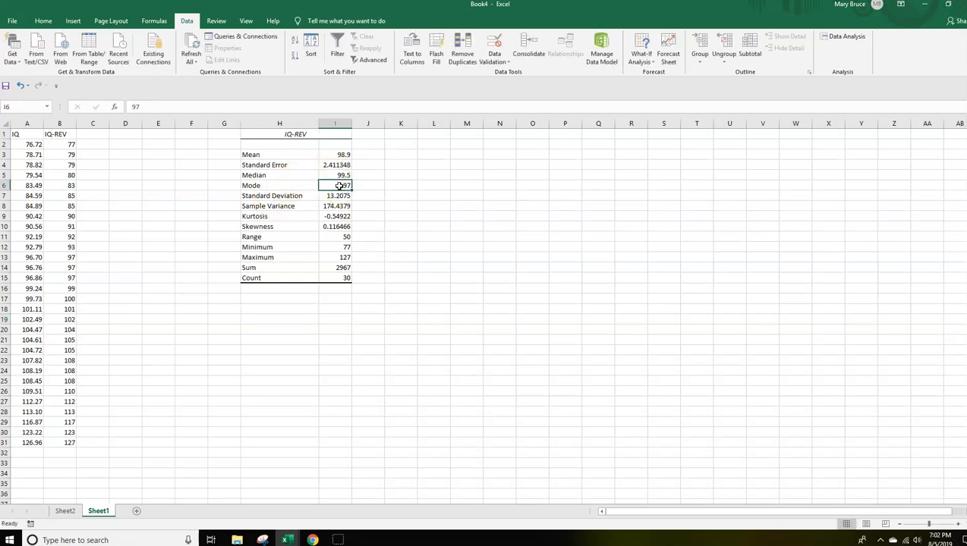
# Select the blank range H19:H25 below the IQ-REV statistics and start a MODE.MULT formula in it.
pyautogui.click(265, 319)
pyautogui.moveTo(318, 323); pyautogui.dragTo(317, 377)
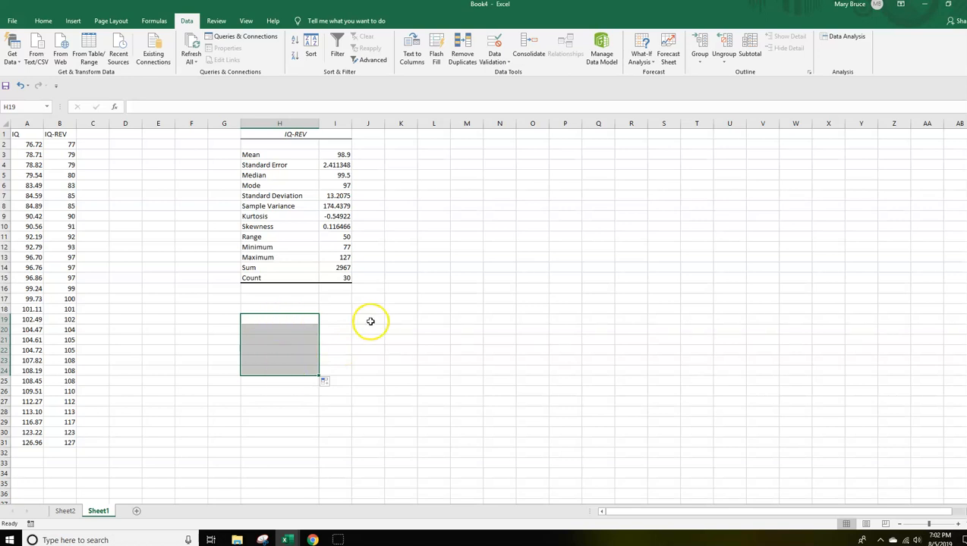
pyautogui.click(258, 319)
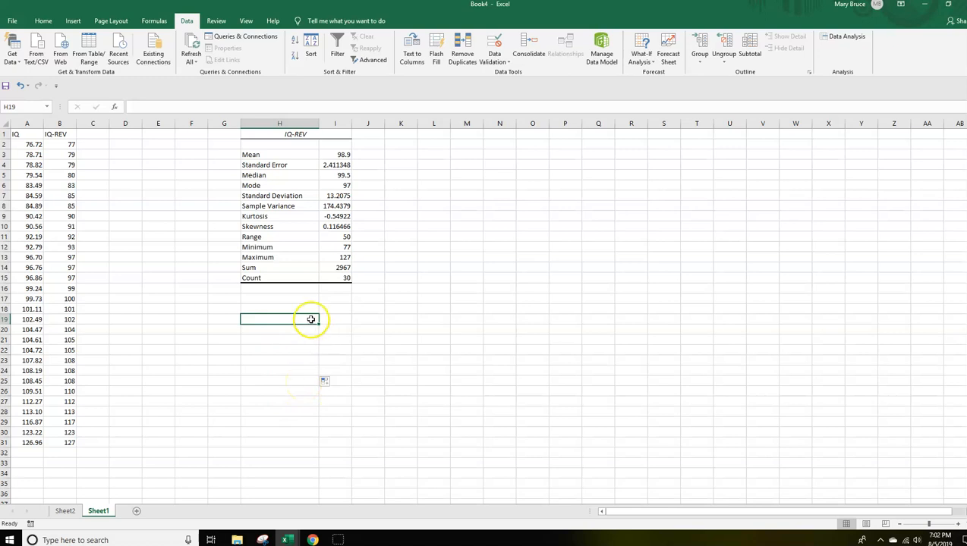
pyautogui.moveTo(317, 323); pyautogui.dragTo(322, 384)
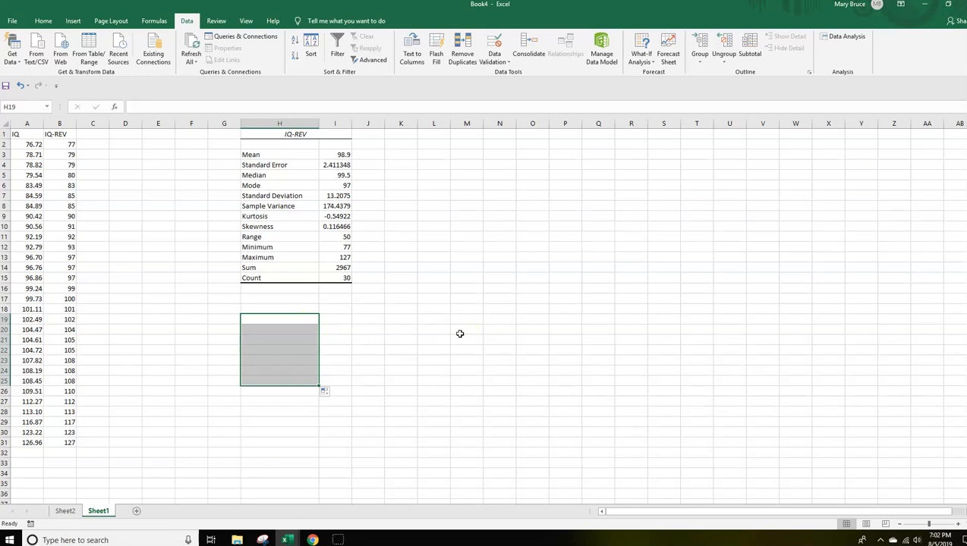
pyautogui.write('=')
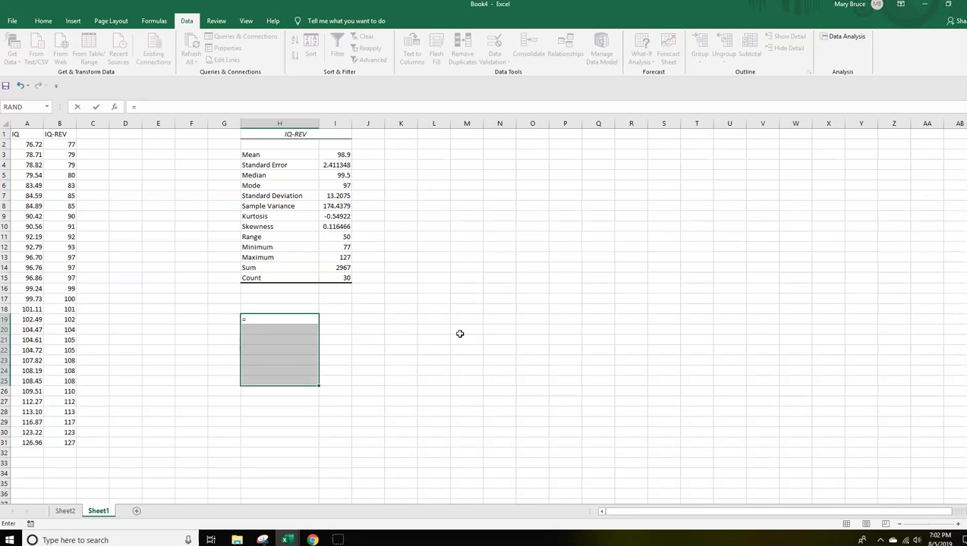
pyautogui.write('MODE')
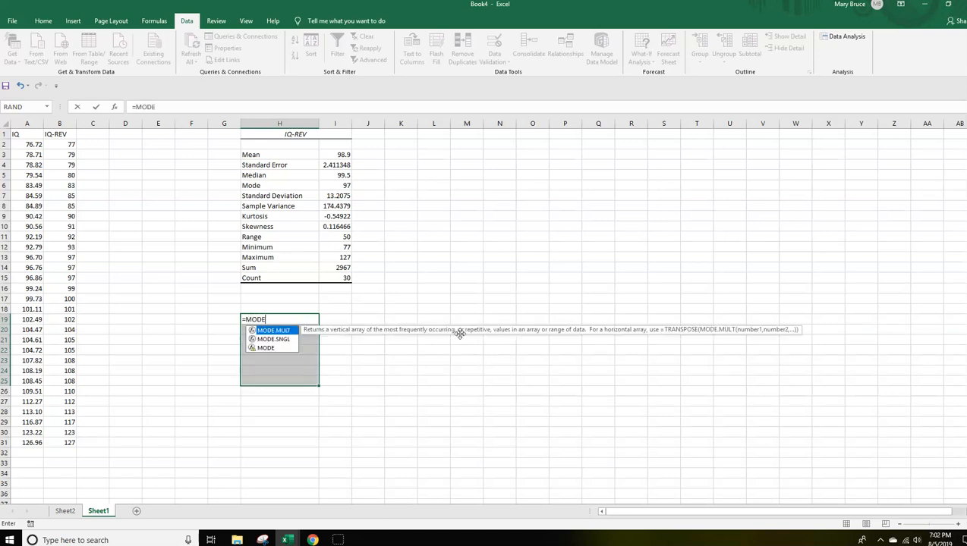
pyautogui.write('.MULT')
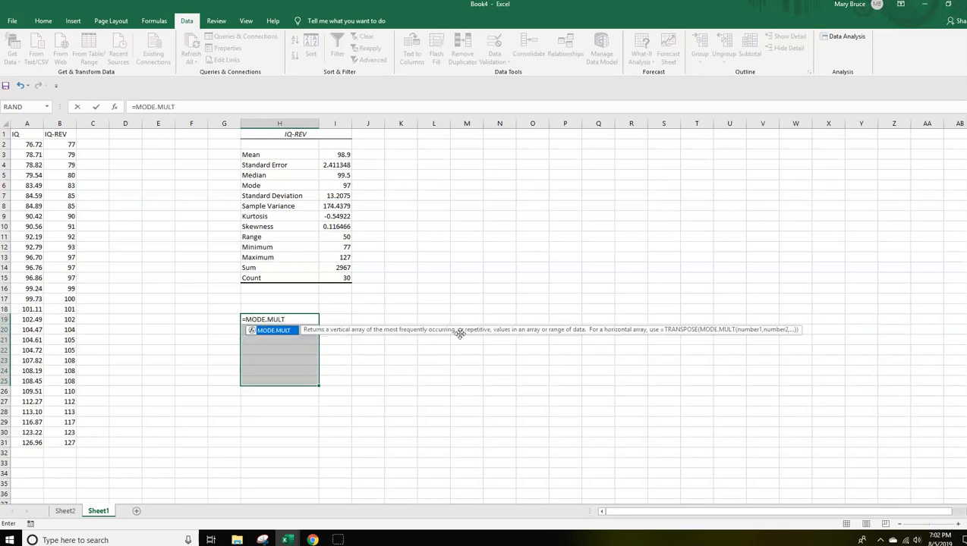
pyautogui.write('(')
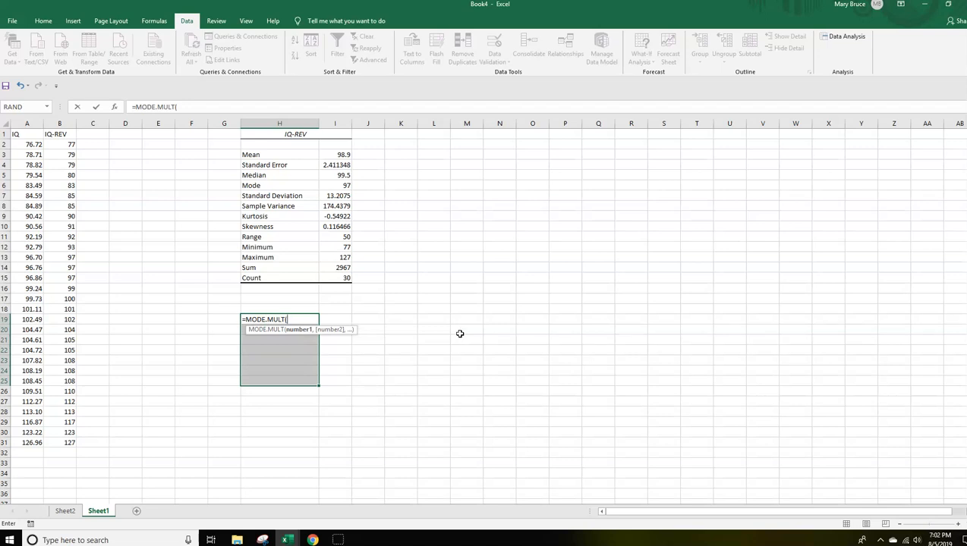
# Complete the MODE.MULT formula with the IQ-REV values B2:B31 and enter it as an array formula across H19:H25.
pyautogui.click(62, 145)
pyautogui.moveTo(63, 162); pyautogui.dragTo(67, 195)
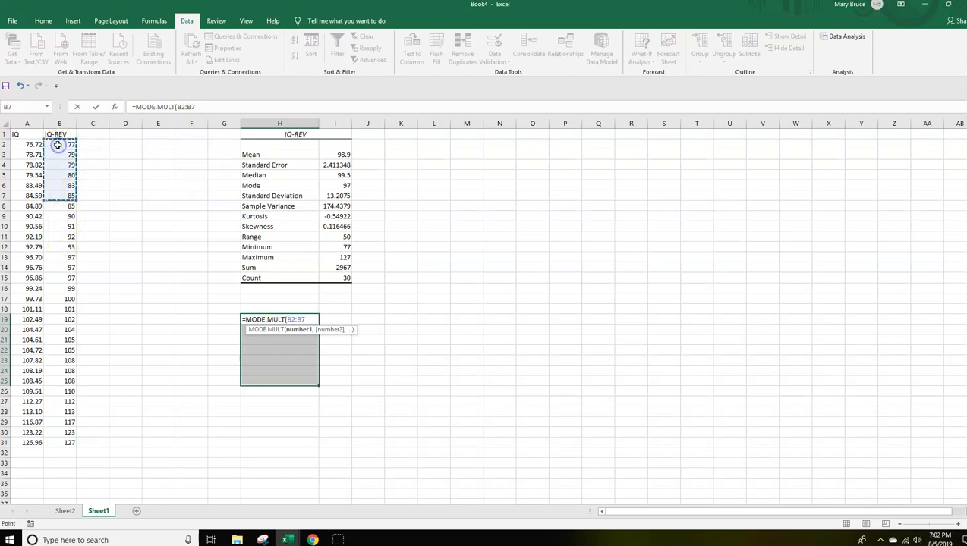
pyautogui.click(59, 144)
pyautogui.moveTo(64, 165)
pyautogui.mouseDown()
pyautogui.moveTo(67, 175)
pyautogui.moveTo(57, 149)
pyautogui.moveTo(58, 166)
pyautogui.mouseUp()
pyautogui.click(58, 207)
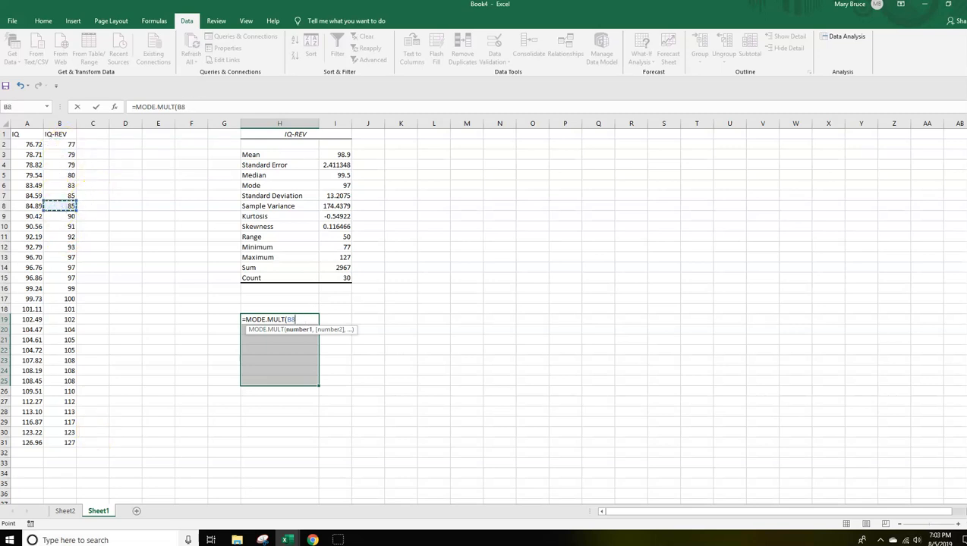
pyautogui.moveTo(60, 442); pyautogui.dragTo(56, 146)
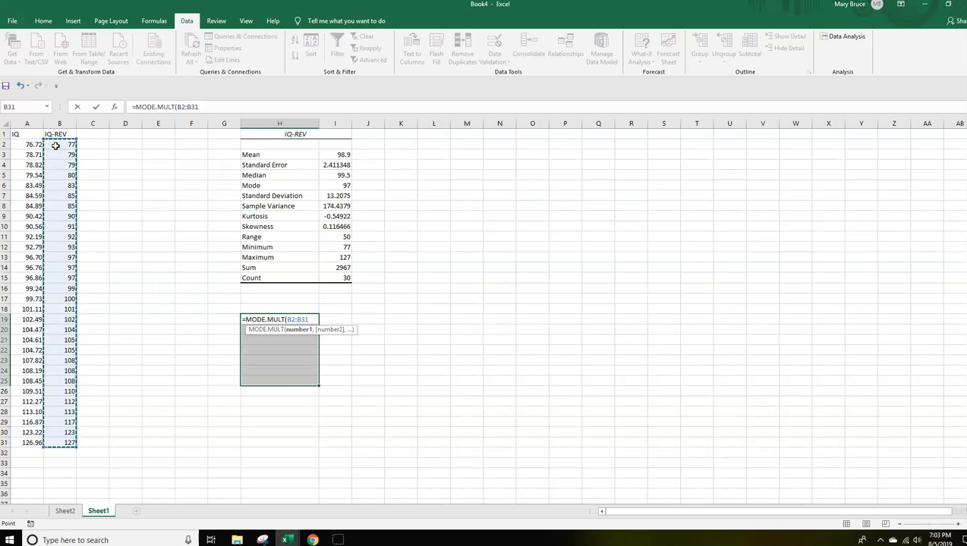
pyautogui.write(')')
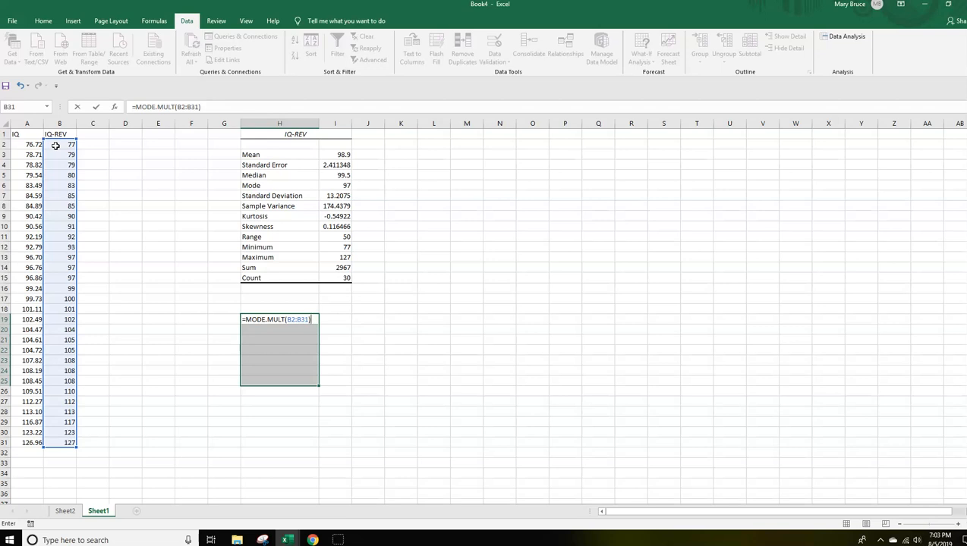
pyautogui.hotkey('ctrl', 'shift', 'Return')
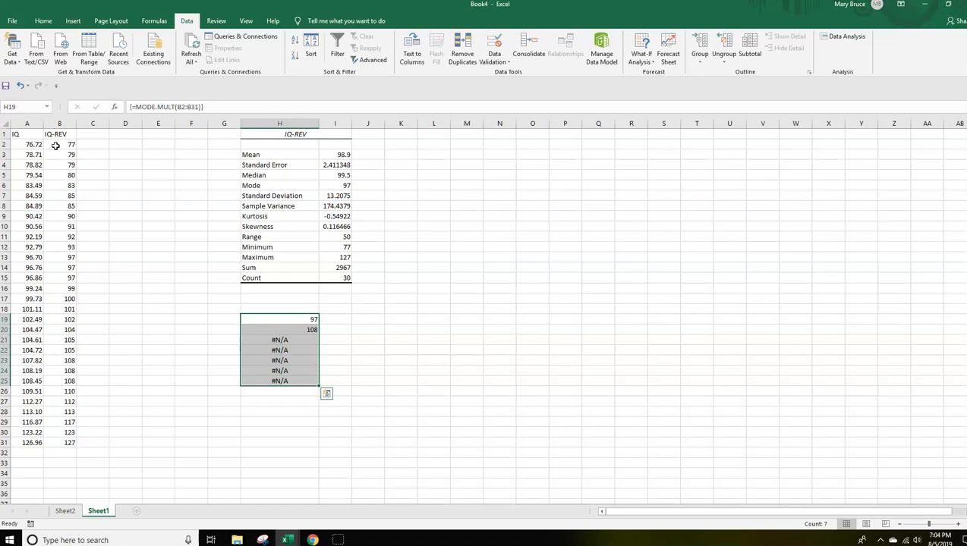
pyautogui.click(61, 148)
pyautogui.click(64, 148)
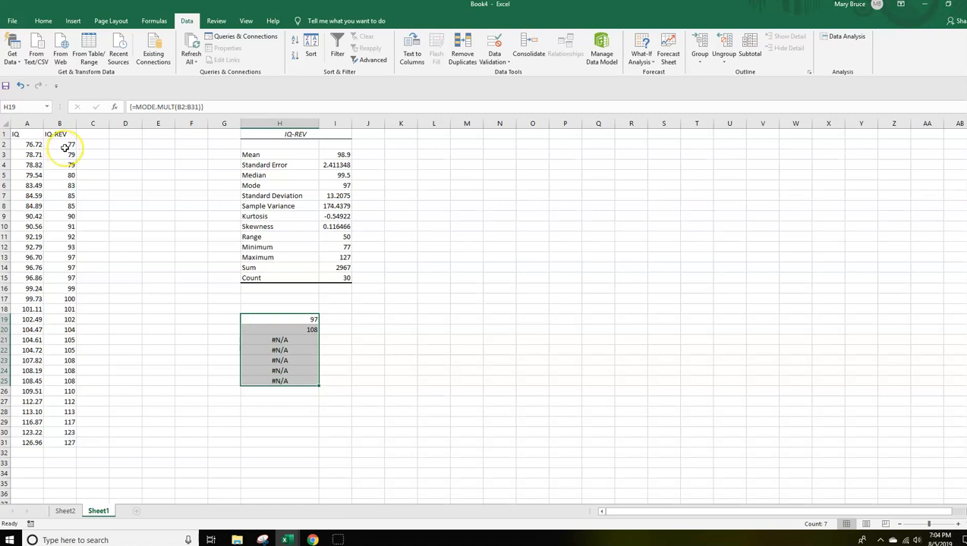